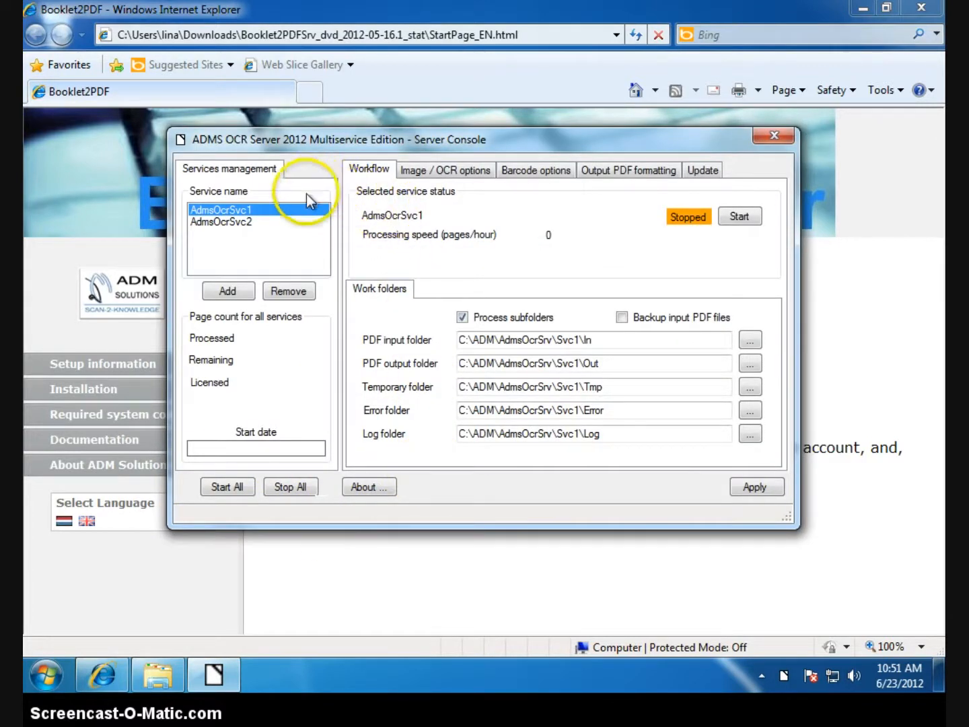
# Remove the AdmsOcrSvc2 service from the server and confirm its removal
pyautogui.click(326, 211)
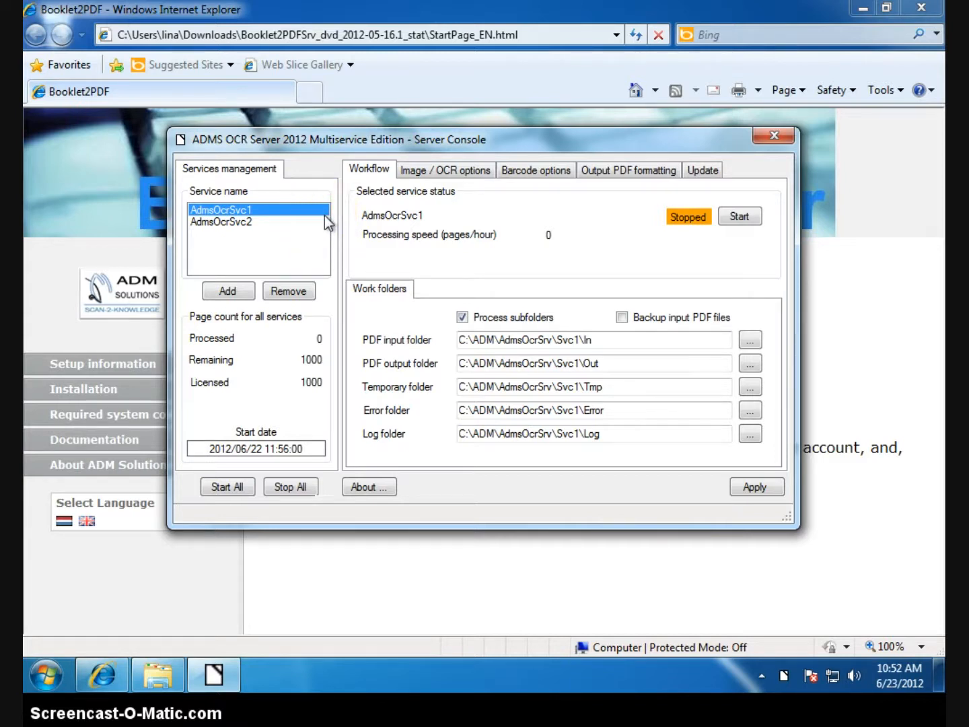
pyautogui.click(251, 222)
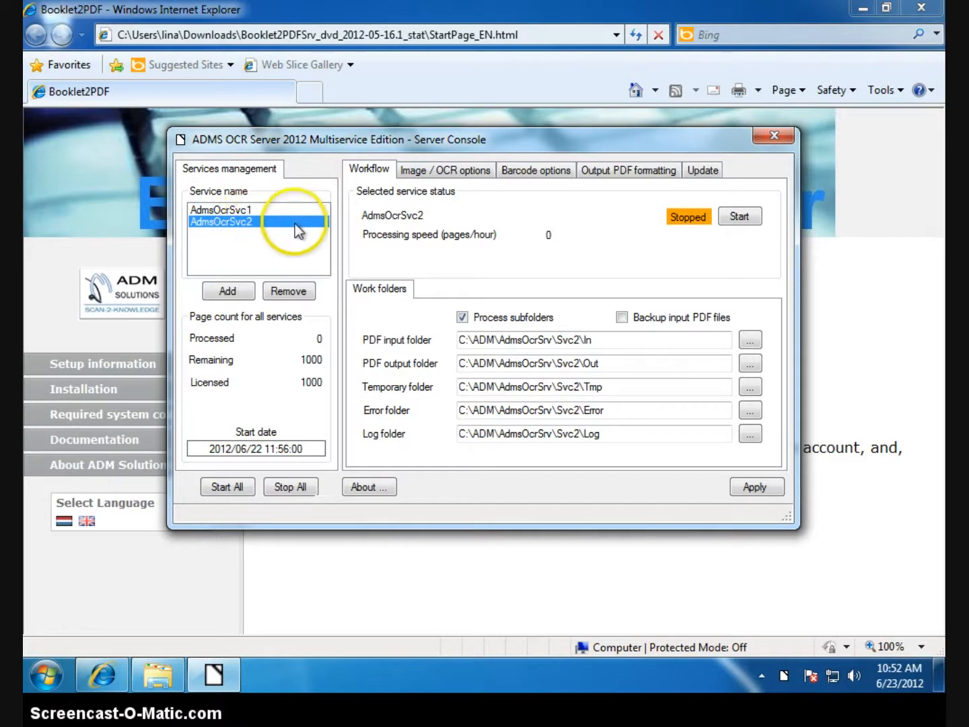
pyautogui.click(306, 291)
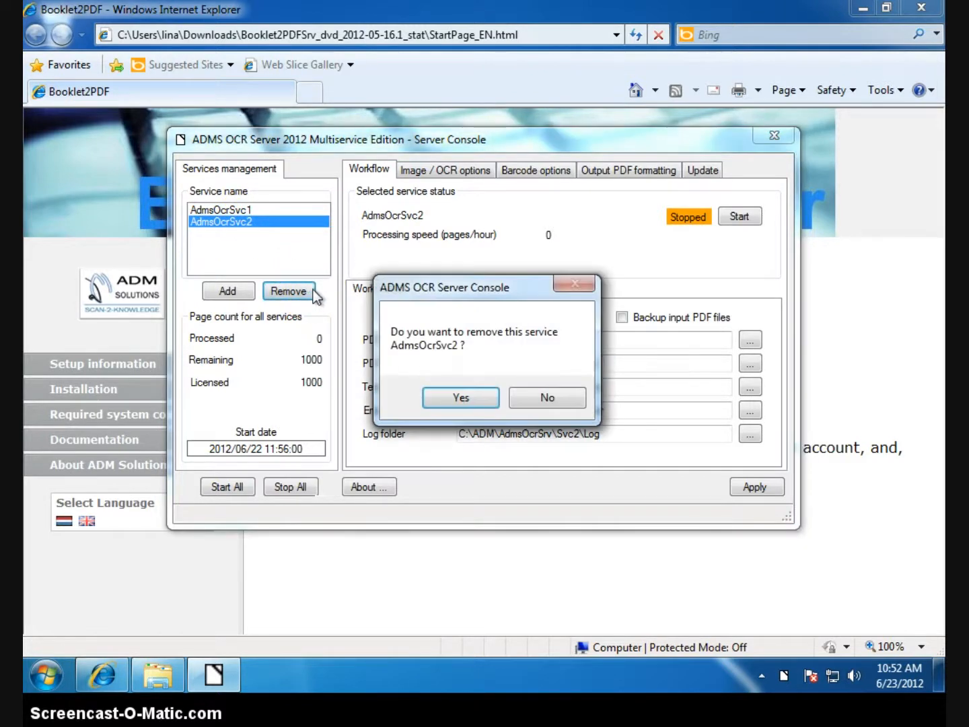
pyautogui.click(448, 397)
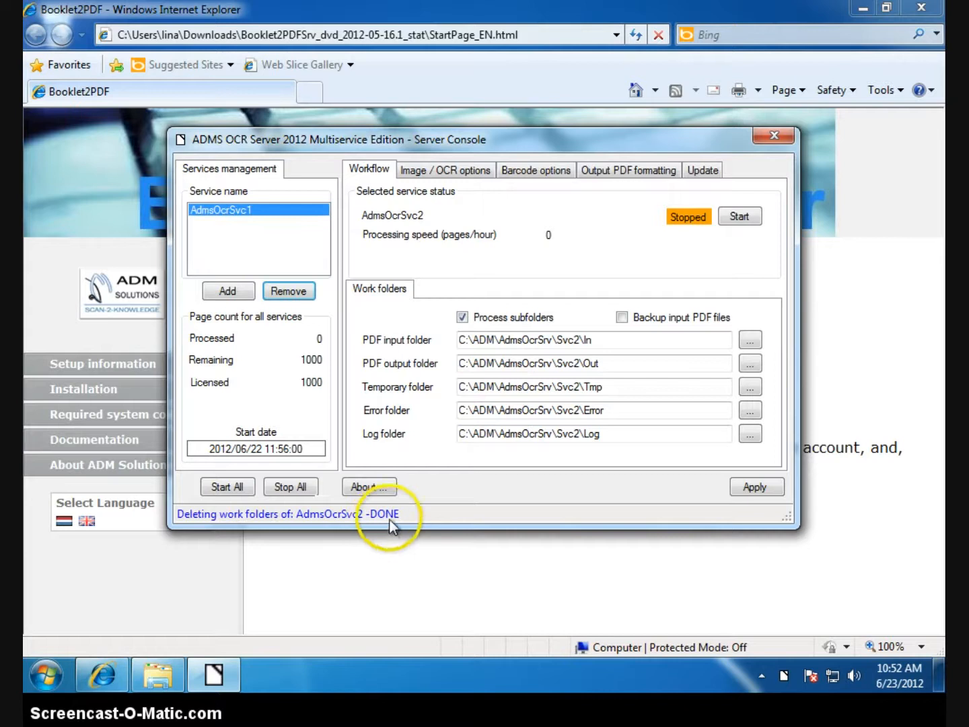
# Add a new service with the proposed name AdmsOcrSvc2 and save its settings
pyautogui.click(247, 293)
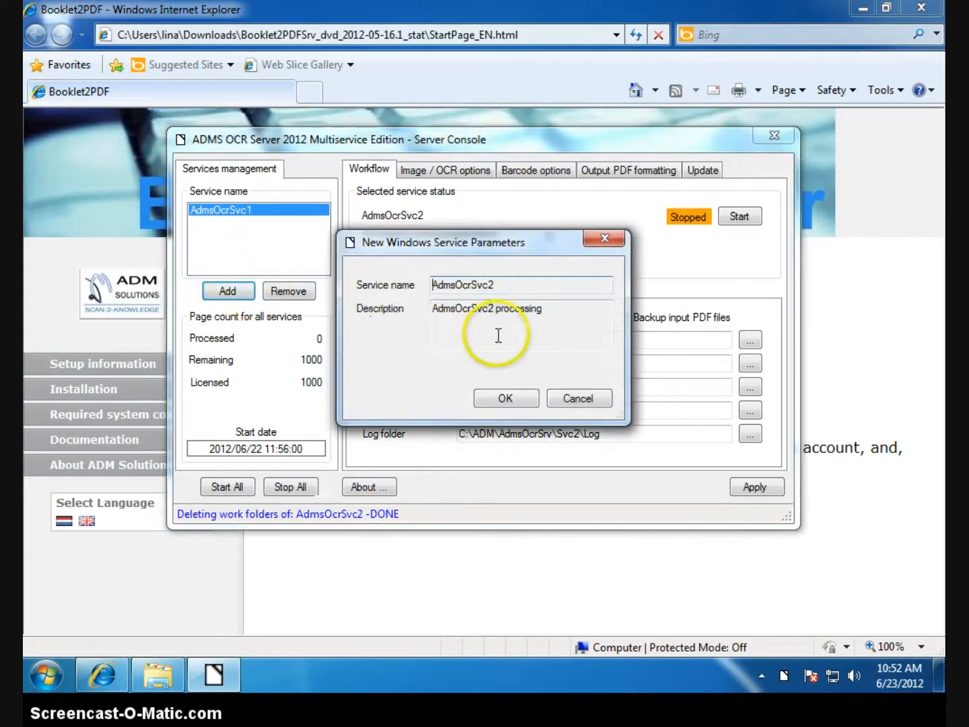
pyautogui.click(512, 401)
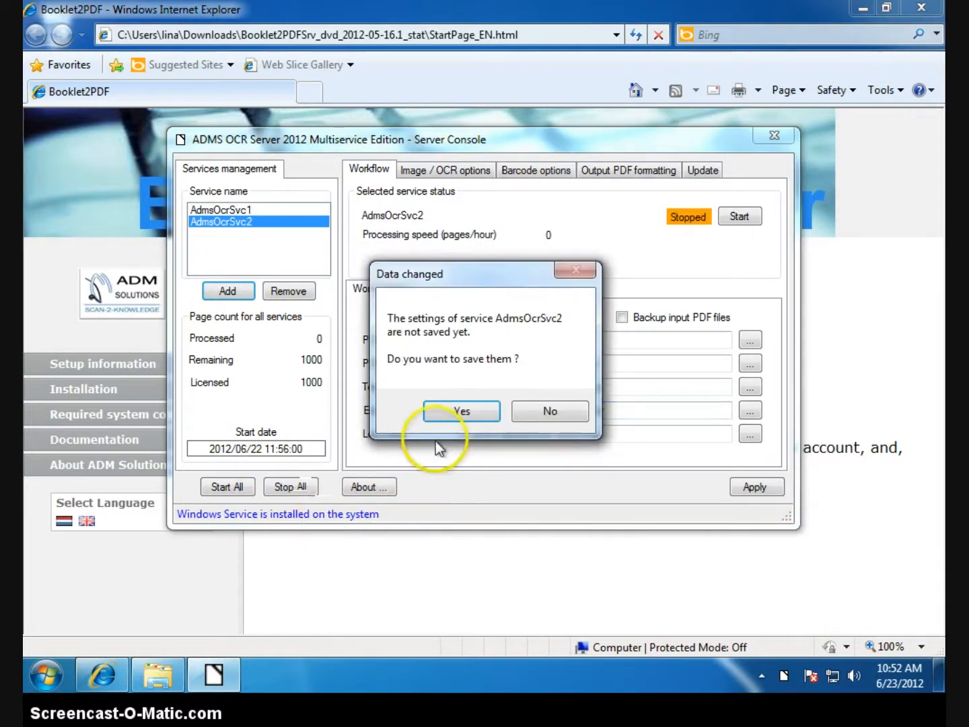
pyautogui.click(443, 408)
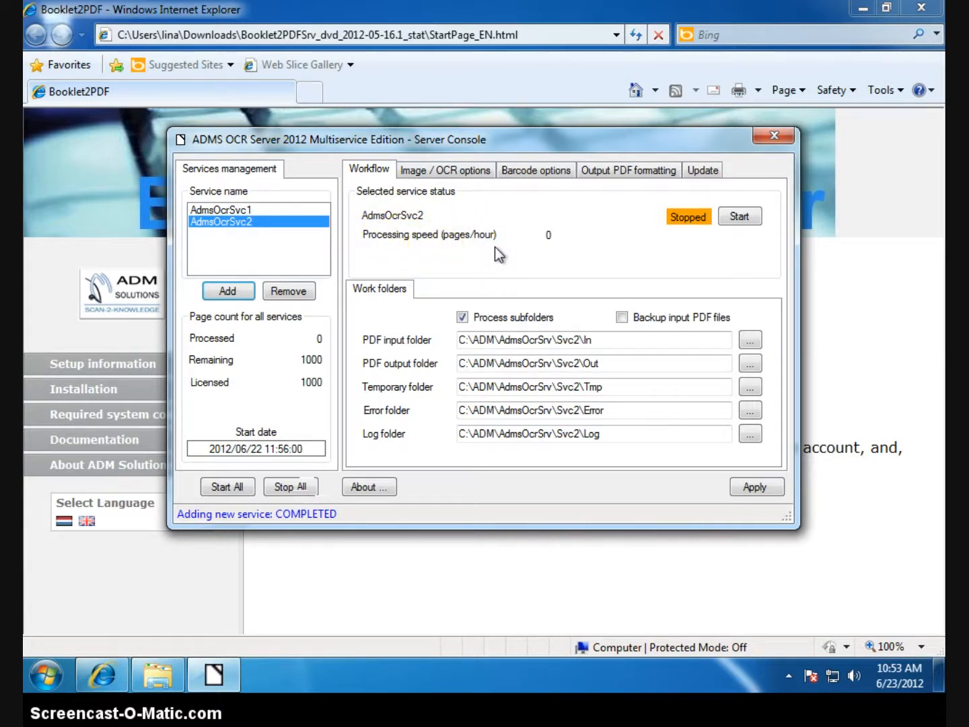
# Start the AdmsOcrSvc1 service on its own and stop it again
pyautogui.click(319, 210)
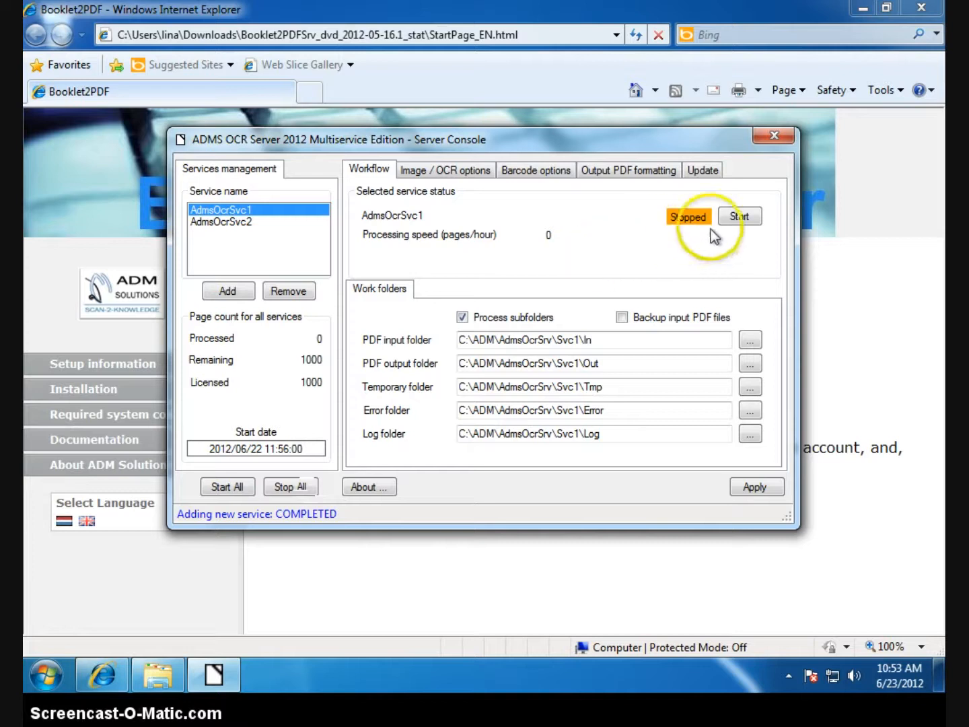
pyautogui.click(730, 221)
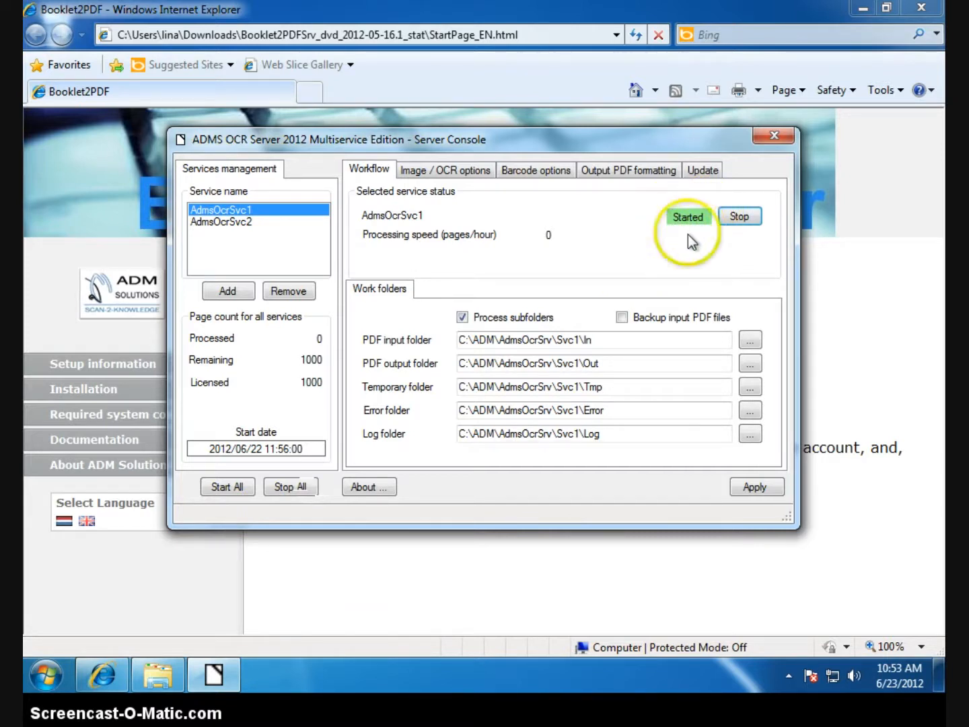
pyautogui.click(738, 217)
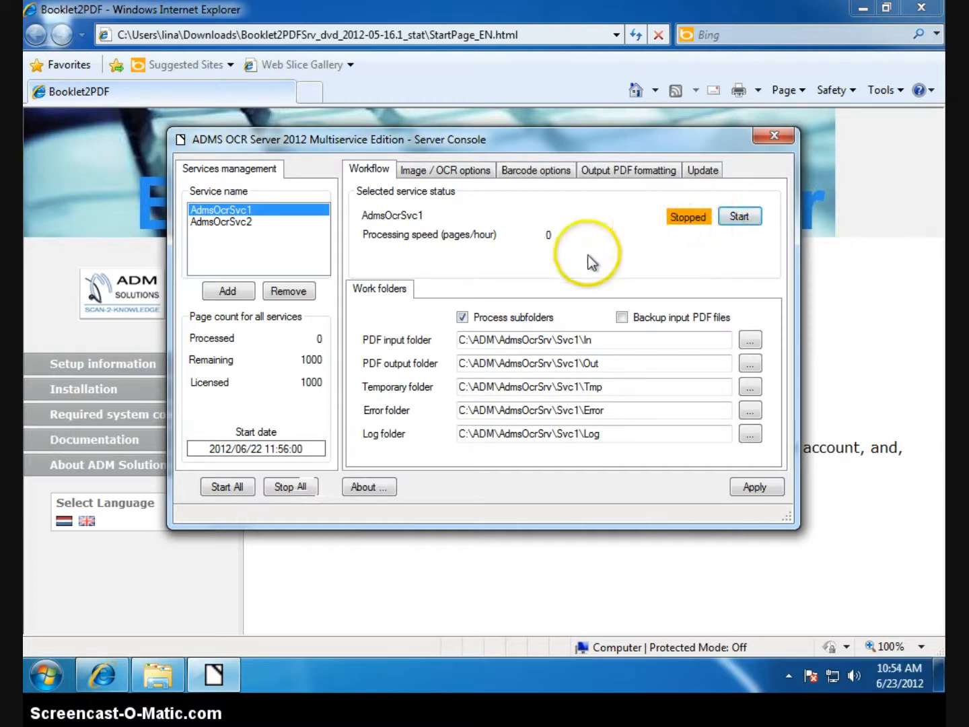
# Start all services at once and check the status of both AdmsOcrSvc2 and AdmsOcrSvc1
pyautogui.click(229, 486)
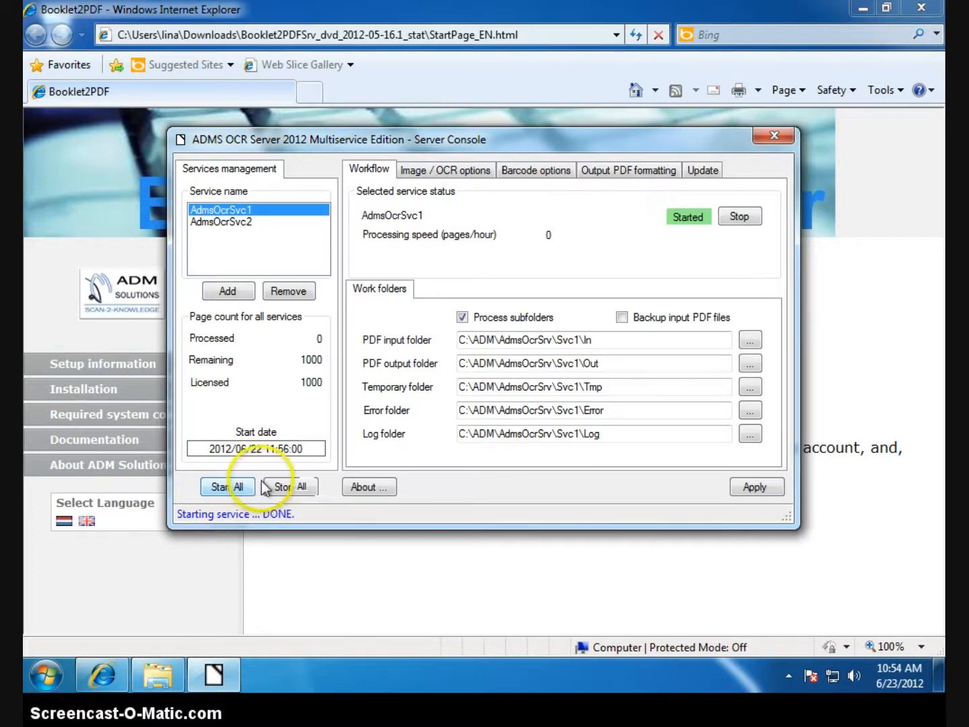
pyautogui.click(238, 222)
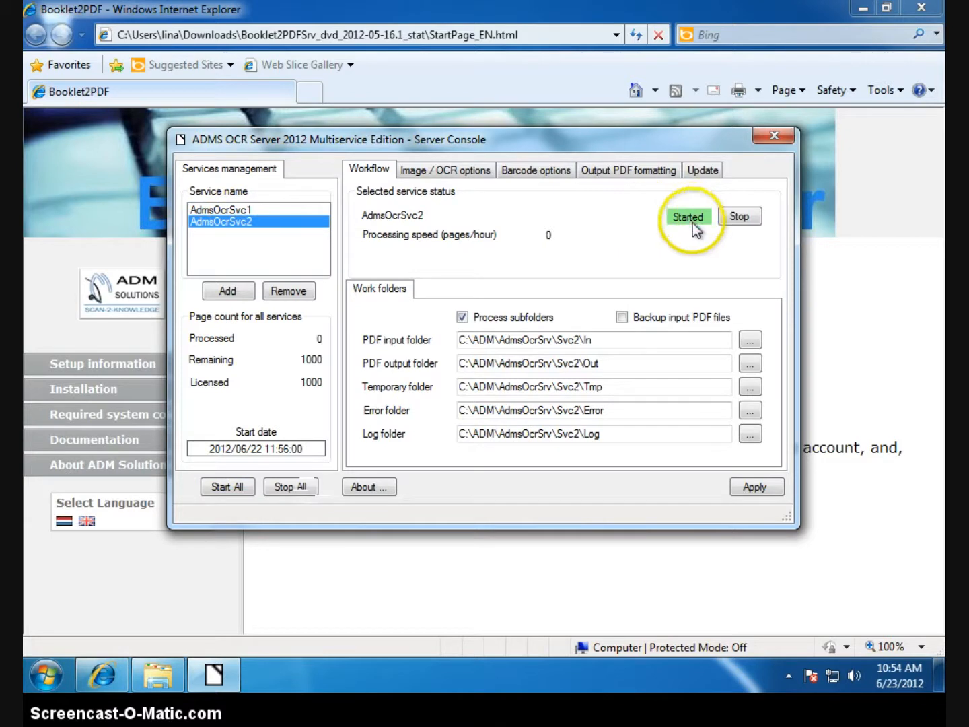
pyautogui.click(252, 211)
# Open Windows Services, examine the status and startup type of AdmsOcrSvc1 and AdmsOcrSvc2, and close the window
pyautogui.click(53, 673)
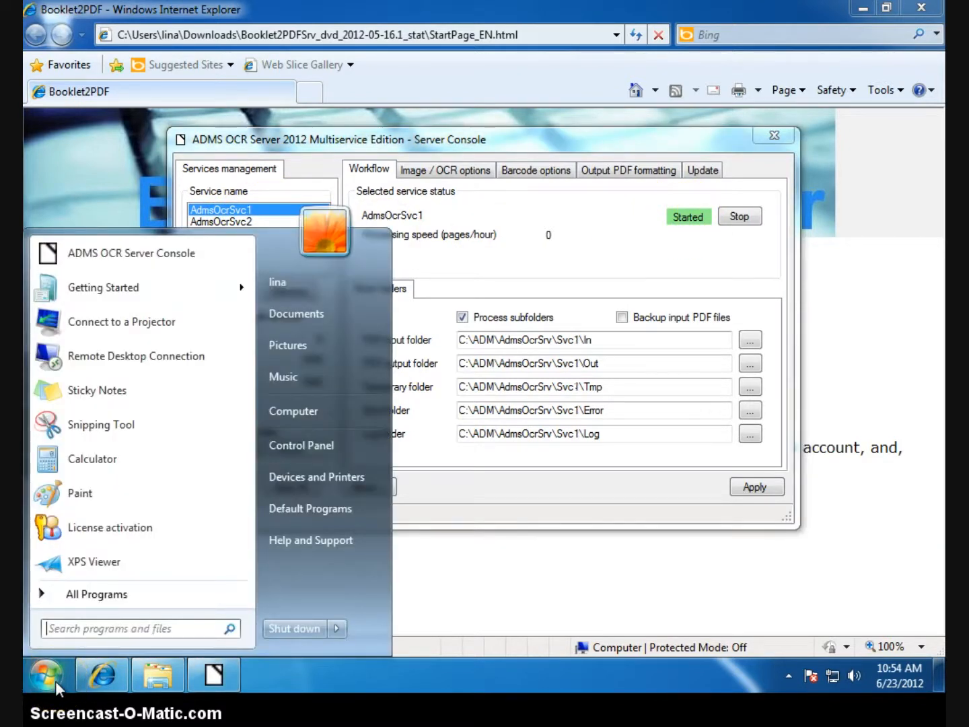
pyautogui.write('SERVI')
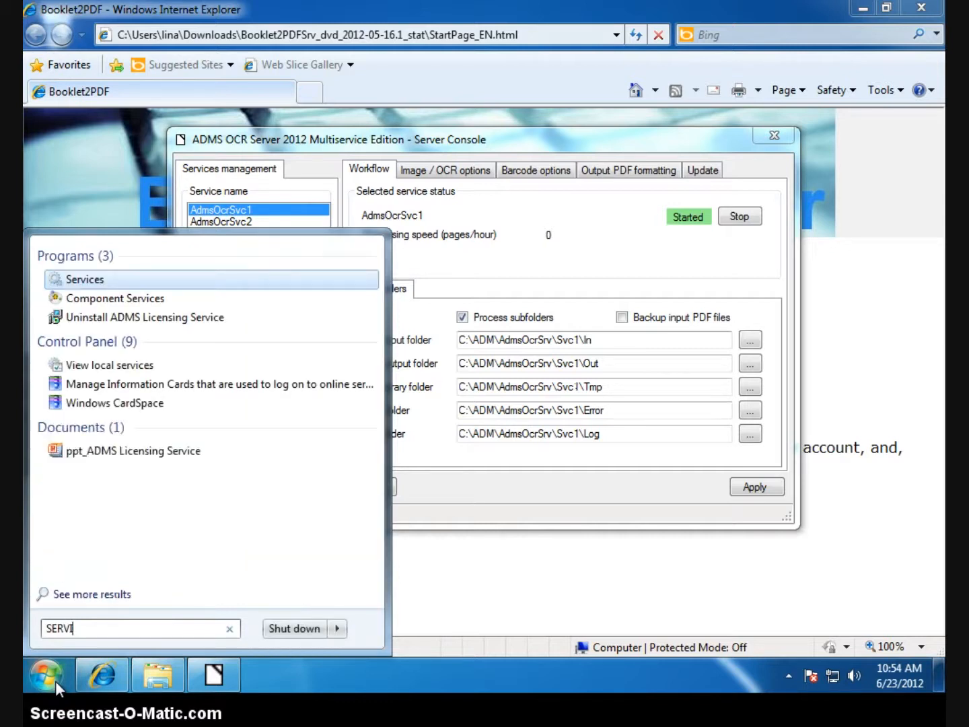
pyautogui.press('Return')
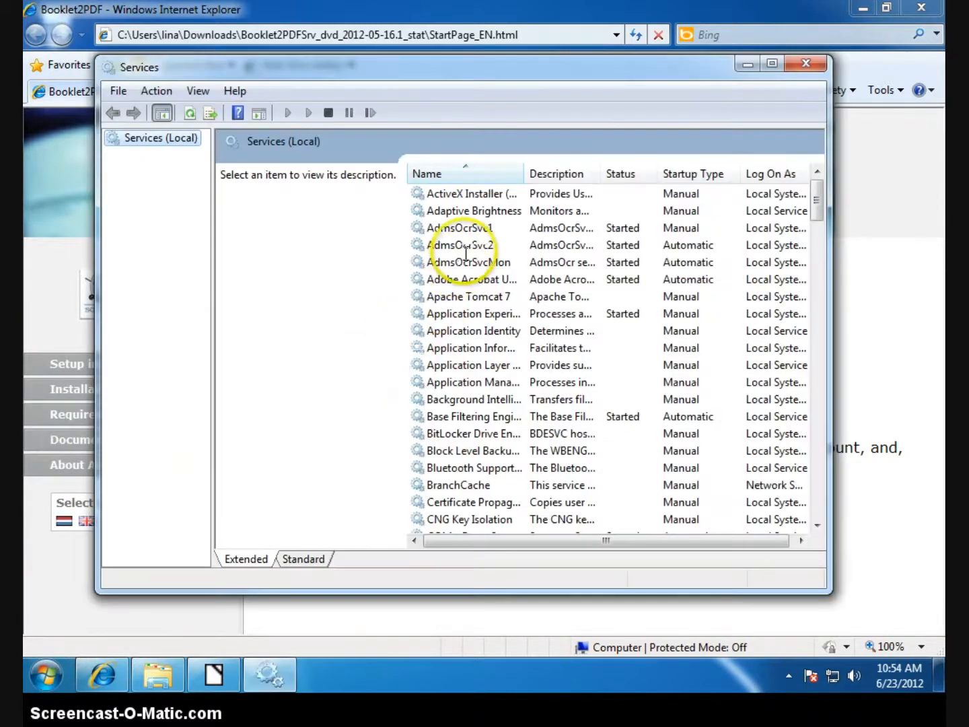
pyautogui.click(478, 224)
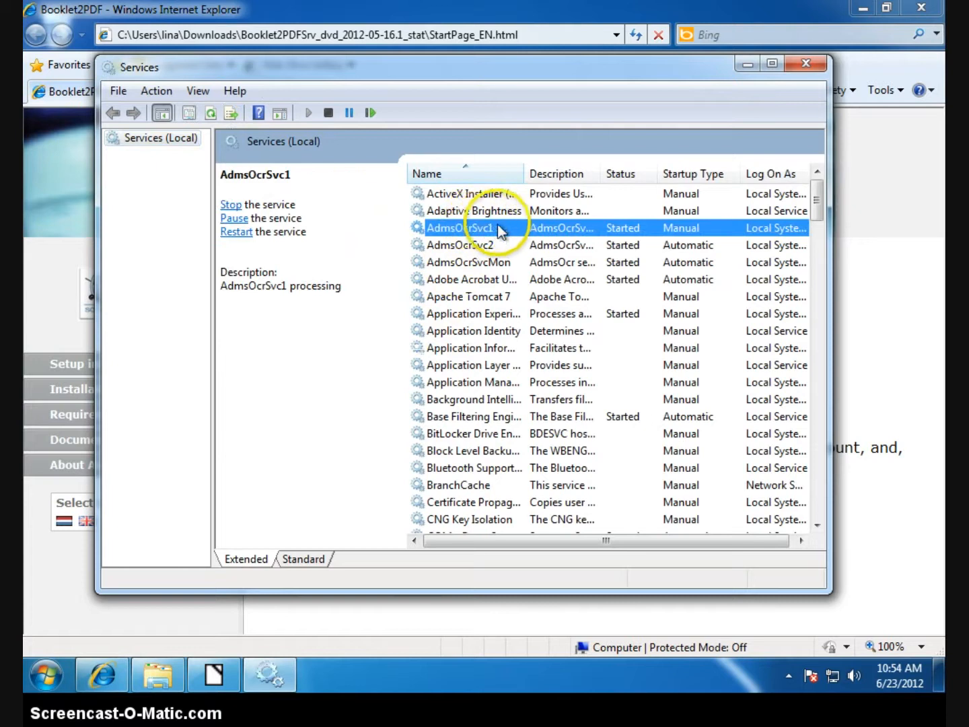
pyautogui.click(699, 247)
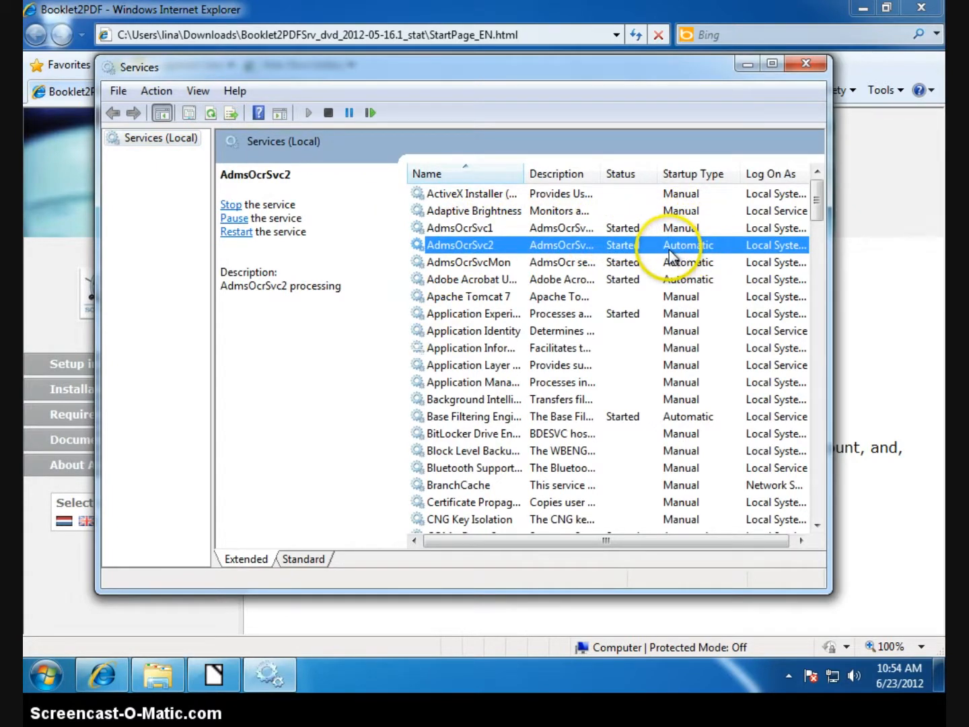
pyautogui.click(805, 63)
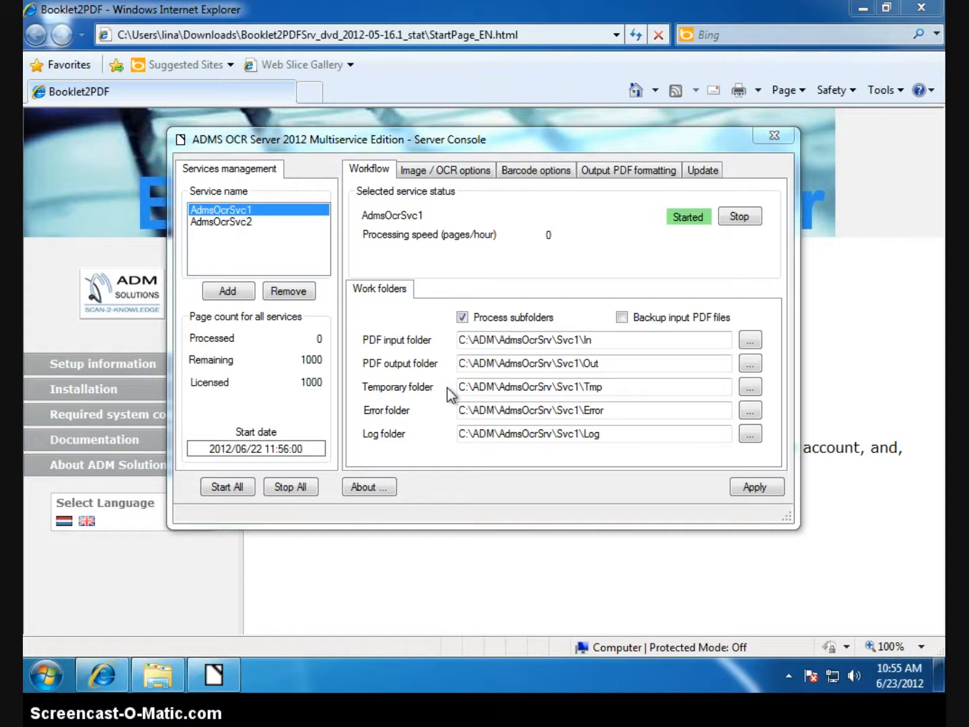
pyautogui.click(446, 415)
pyautogui.click(434, 439)
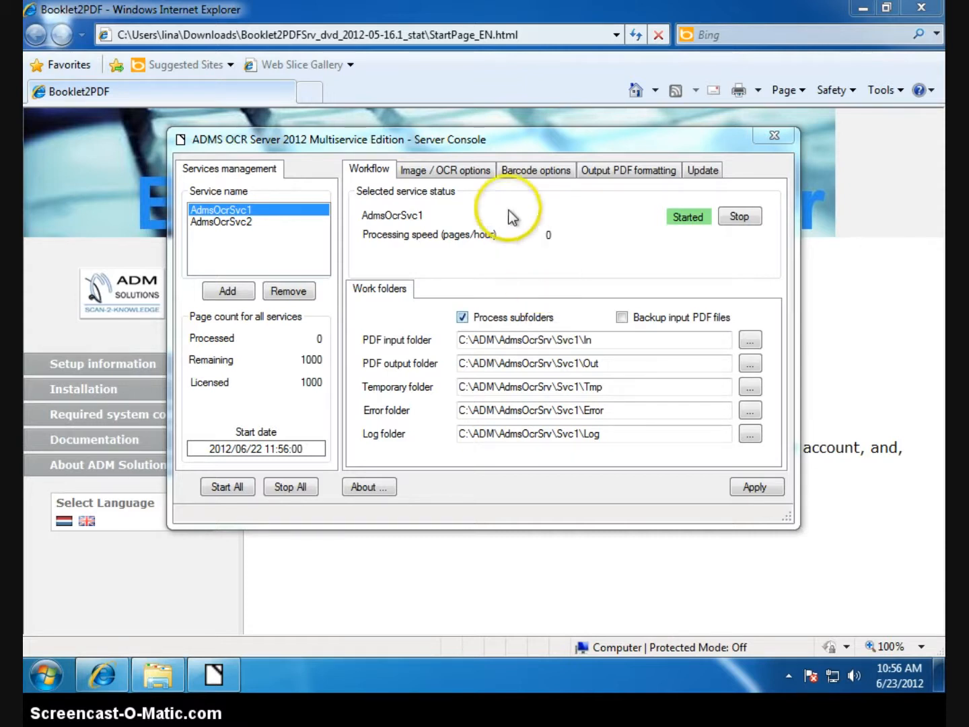
# Set AdmsOcrSvc1's image processing to Convert to Black & White images, trying the Despeckle images option but leaving it off
pyautogui.click(474, 173)
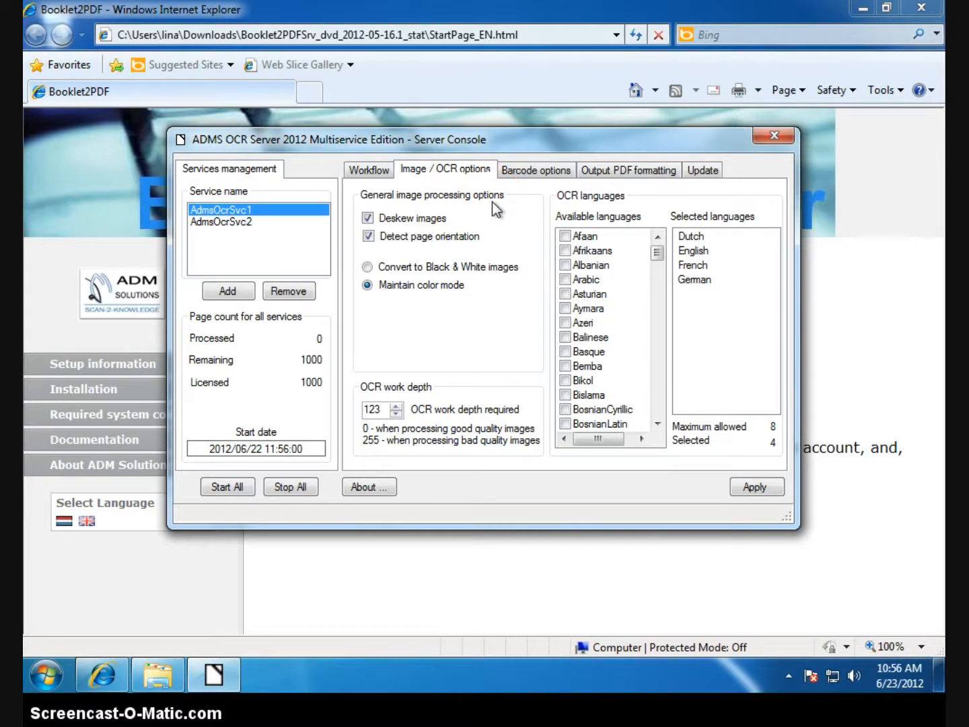
pyautogui.click(487, 223)
pyautogui.click(492, 237)
pyautogui.click(459, 266)
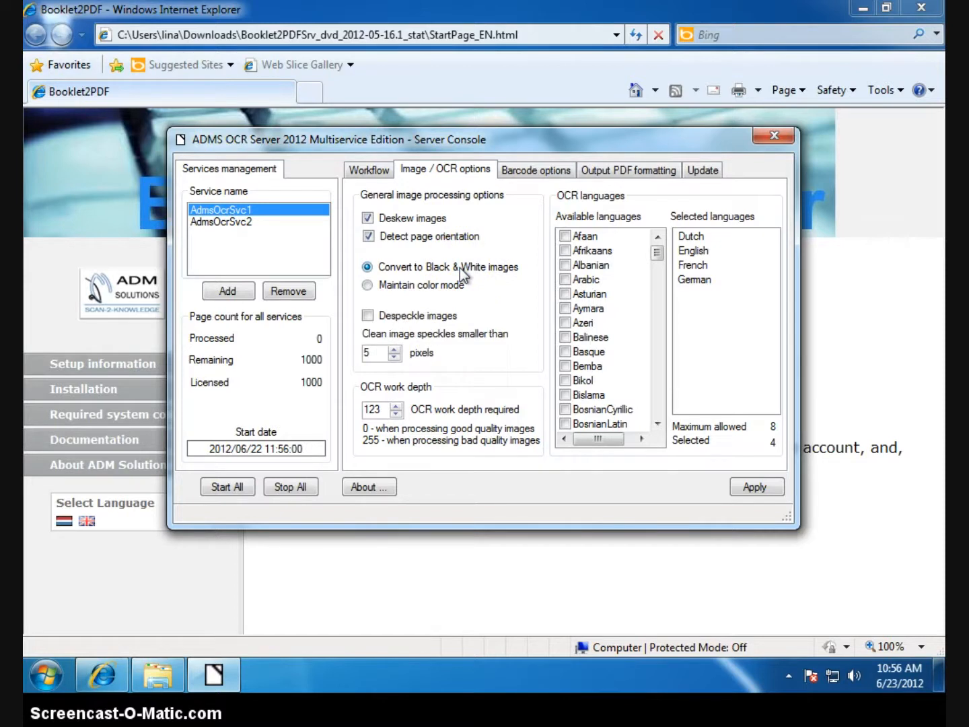
pyautogui.click(458, 287)
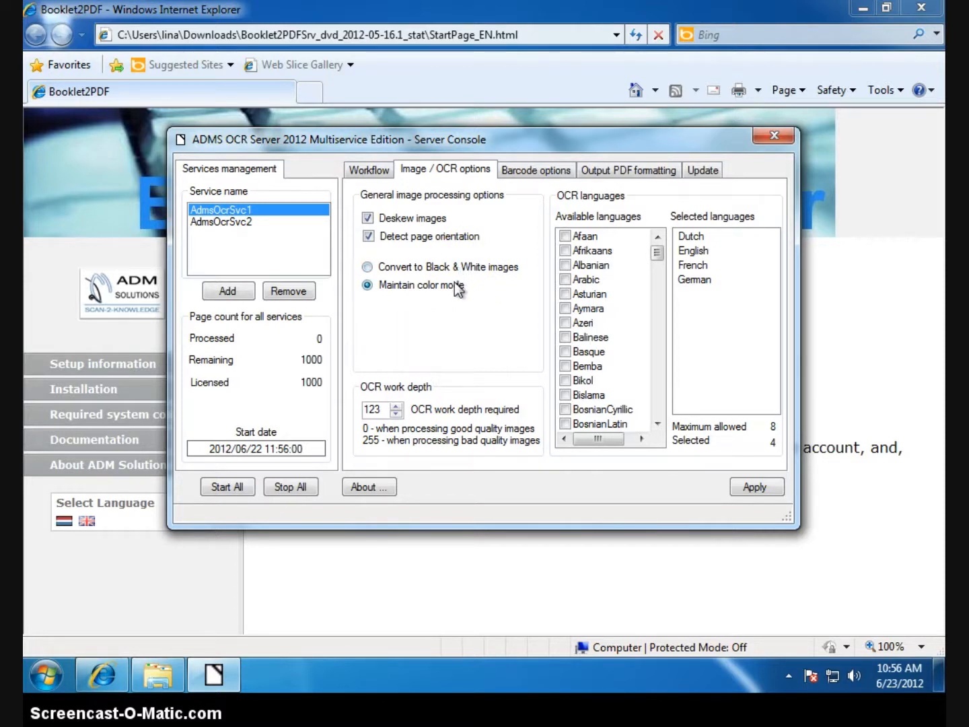
pyautogui.click(446, 269)
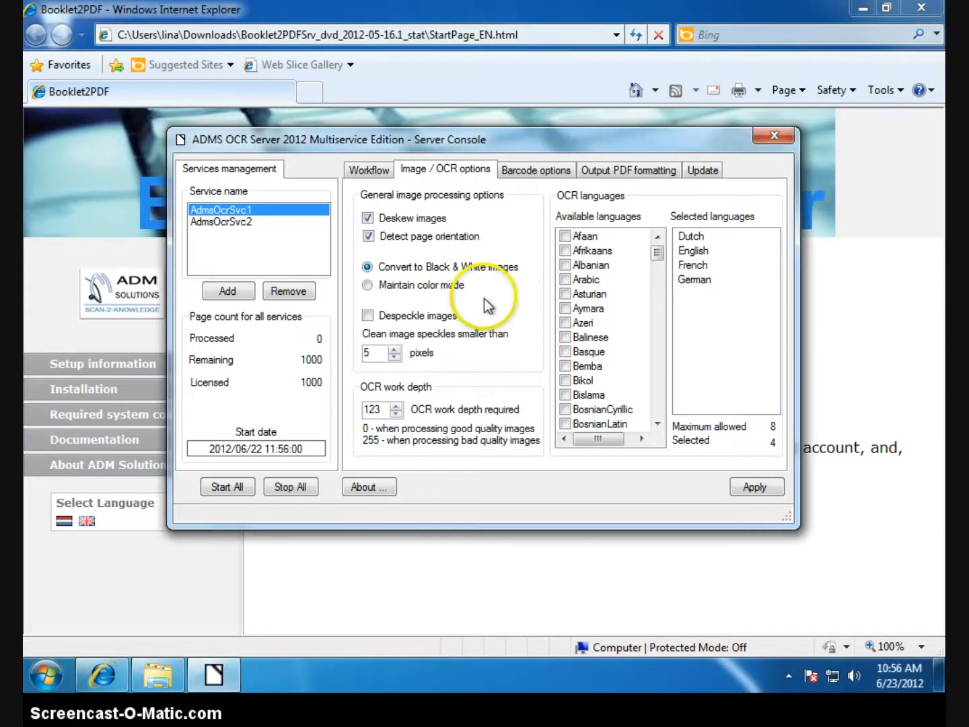
pyautogui.click(368, 315)
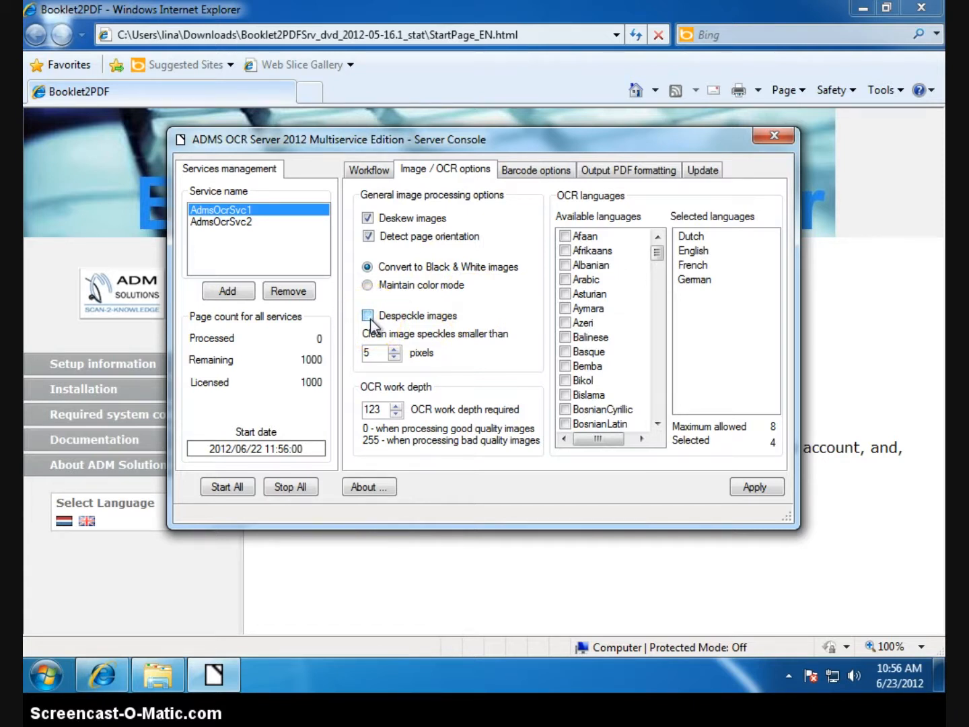
pyautogui.click(368, 316)
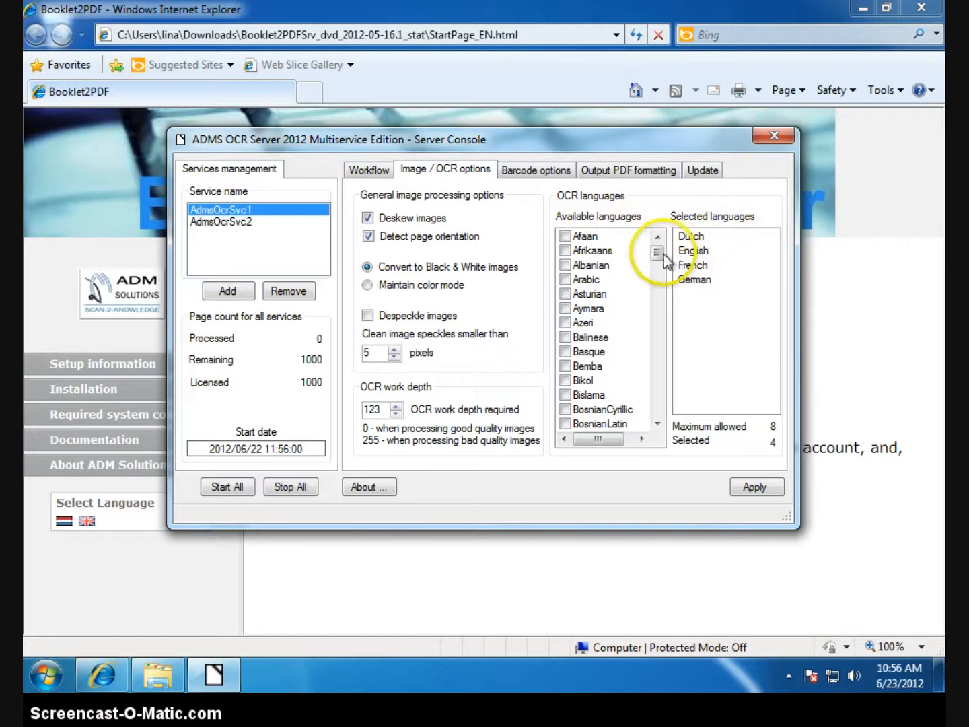
# Look through the available OCR languages and set the OCR work depth to 122
pyautogui.scroll(-1, 658, 276)
pyautogui.moveTo(658, 276); pyautogui.dragTo(664, 344)
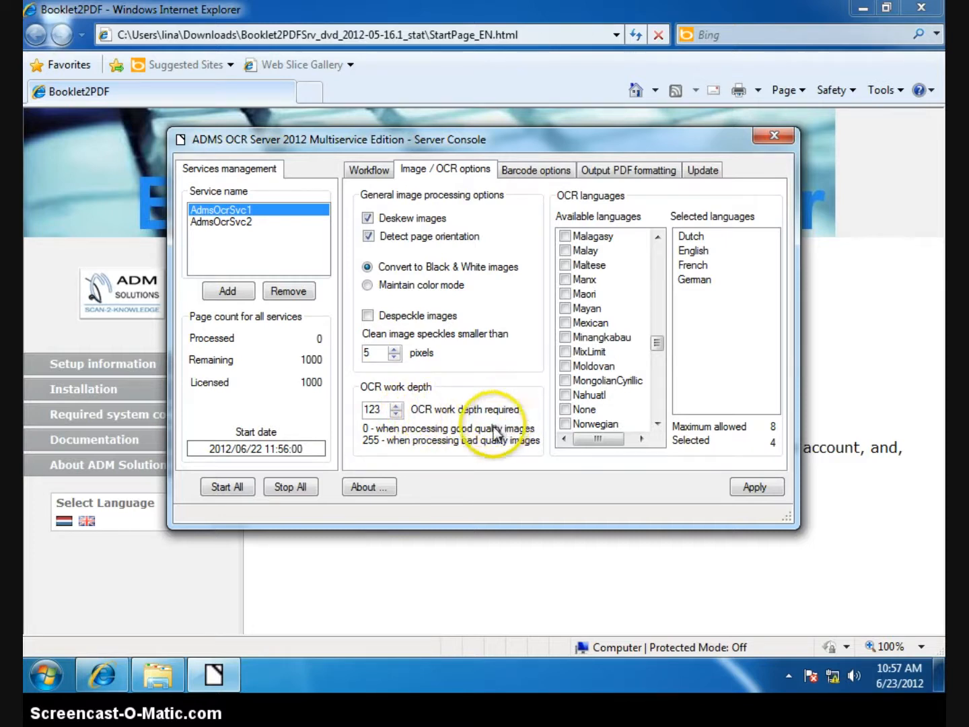
pyautogui.click(395, 415)
pyautogui.click(396, 415)
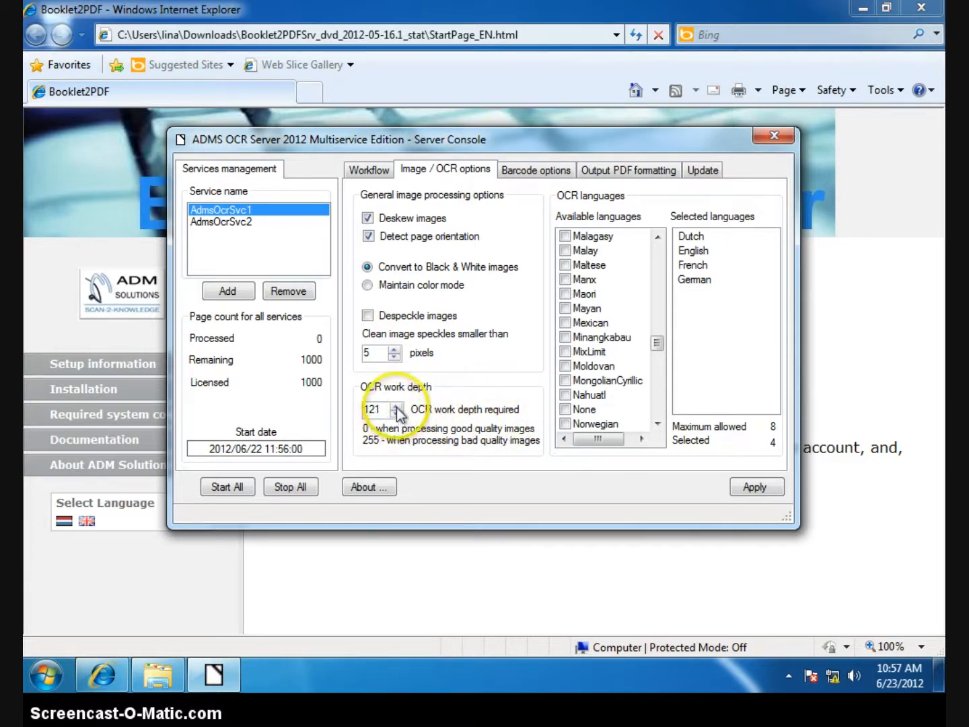
pyautogui.click(396, 406)
pyautogui.click(397, 406)
pyautogui.click(396, 406)
pyautogui.click(396, 406)
pyautogui.click(396, 414)
pyautogui.click(396, 414)
pyautogui.click(396, 414)
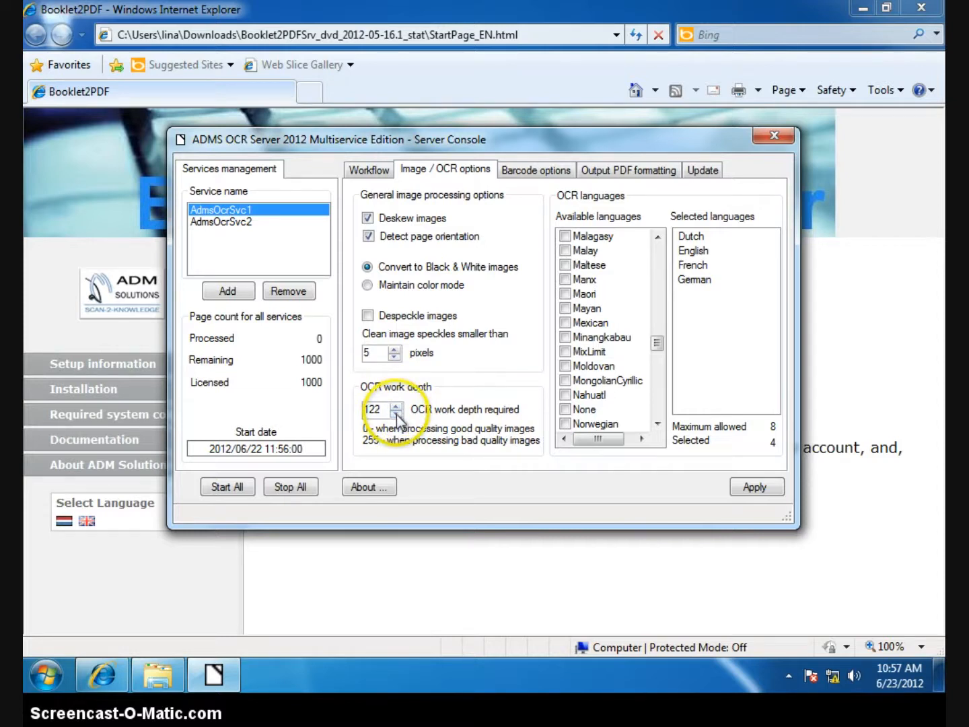
pyautogui.click(397, 415)
pyautogui.click(396, 414)
pyautogui.click(396, 414)
pyautogui.click(397, 414)
pyautogui.click(396, 407)
pyautogui.click(397, 406)
pyautogui.click(396, 407)
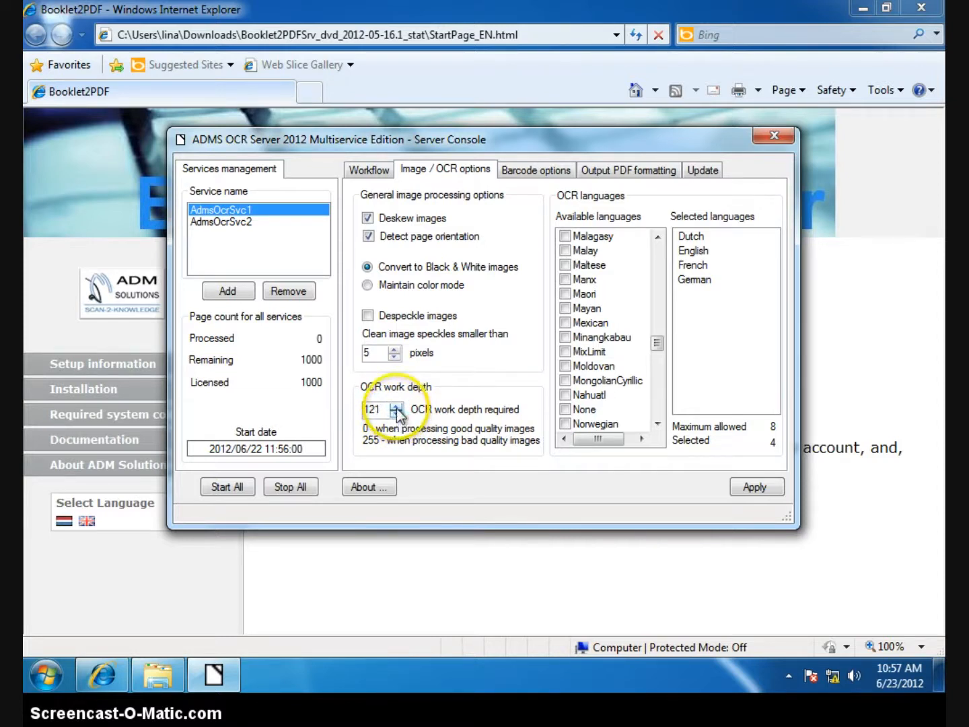
pyautogui.click(396, 406)
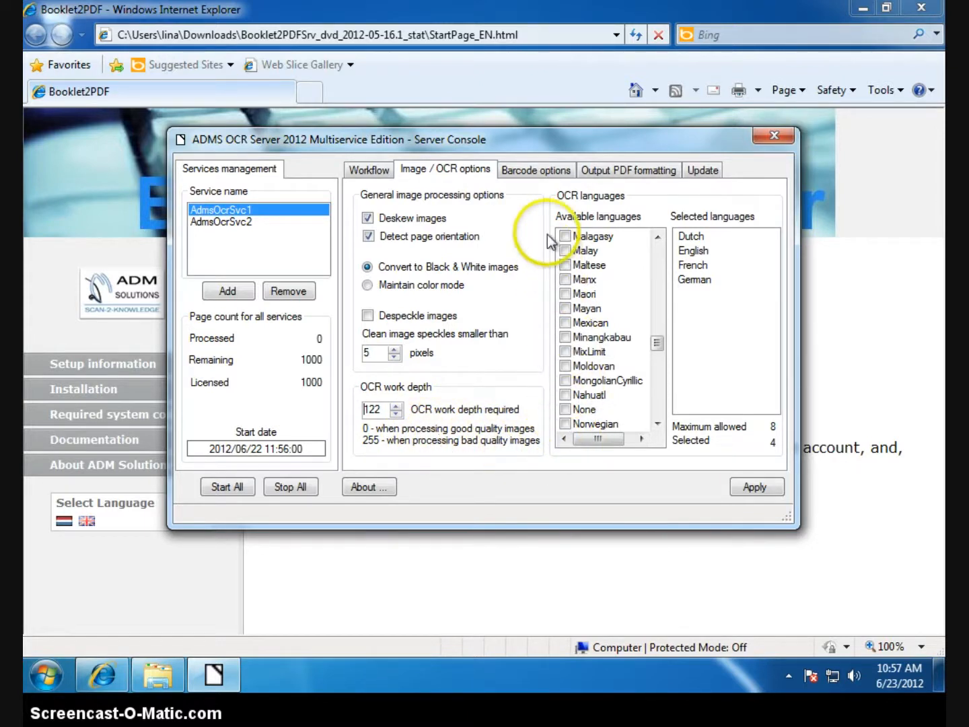
# Set AdmsOcrSvc1's barcode use to Split documents, keeping barcode processing enabled
pyautogui.click(538, 169)
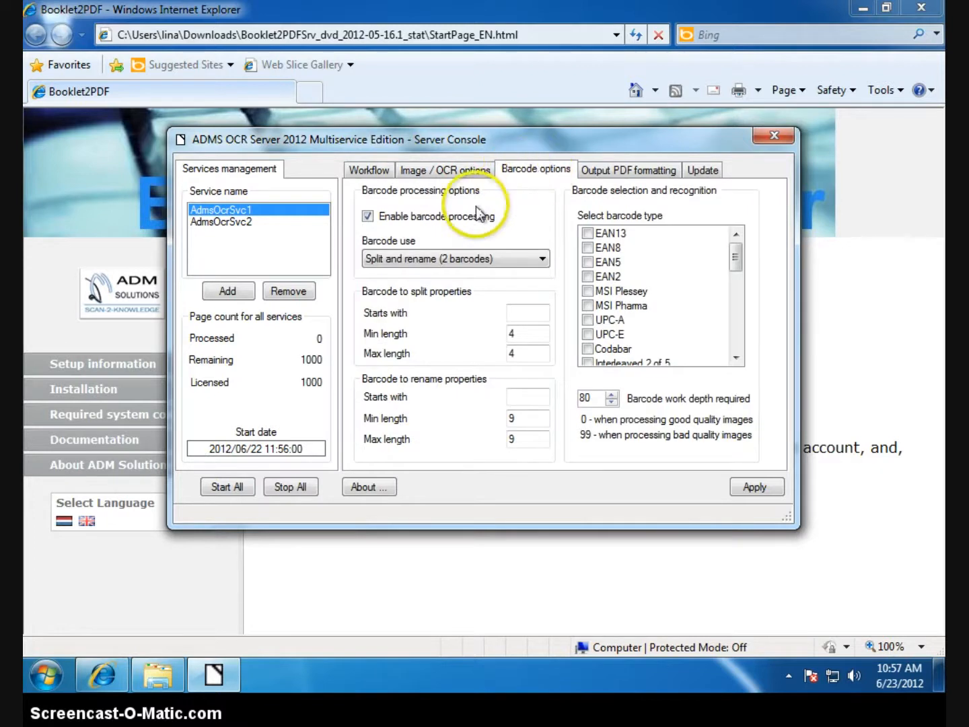
pyautogui.click(368, 216)
pyautogui.click(369, 218)
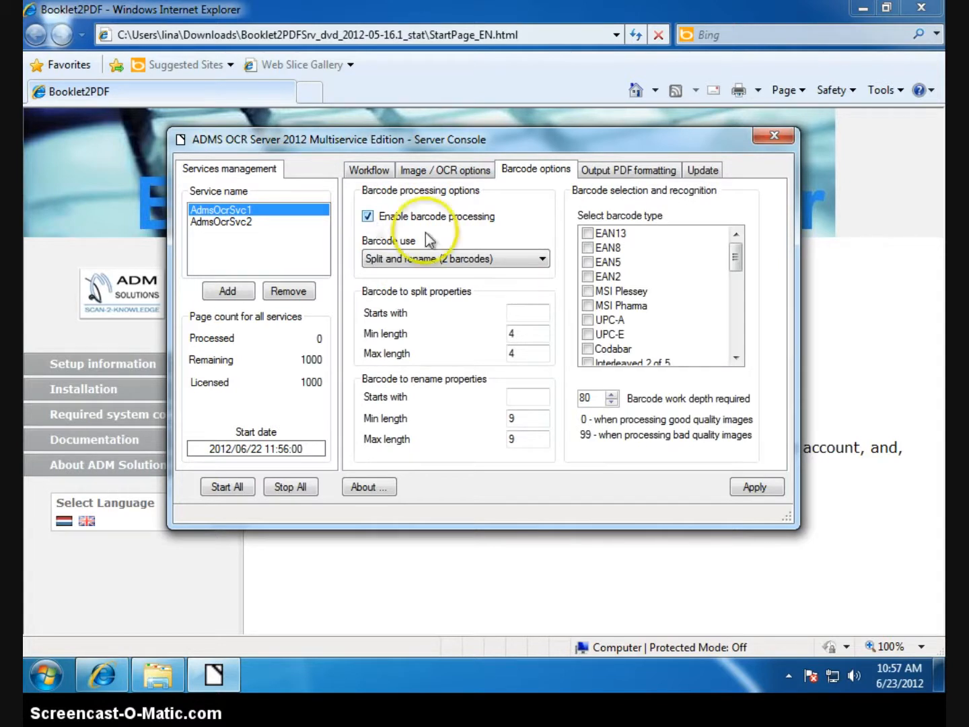
pyautogui.click(541, 258)
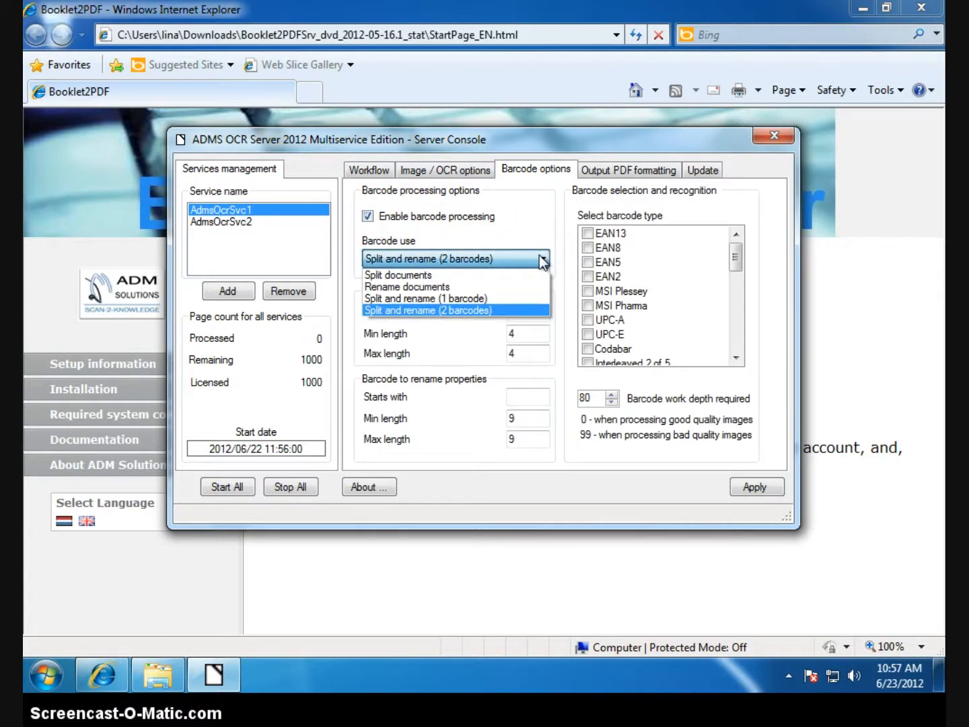
pyautogui.click(534, 277)
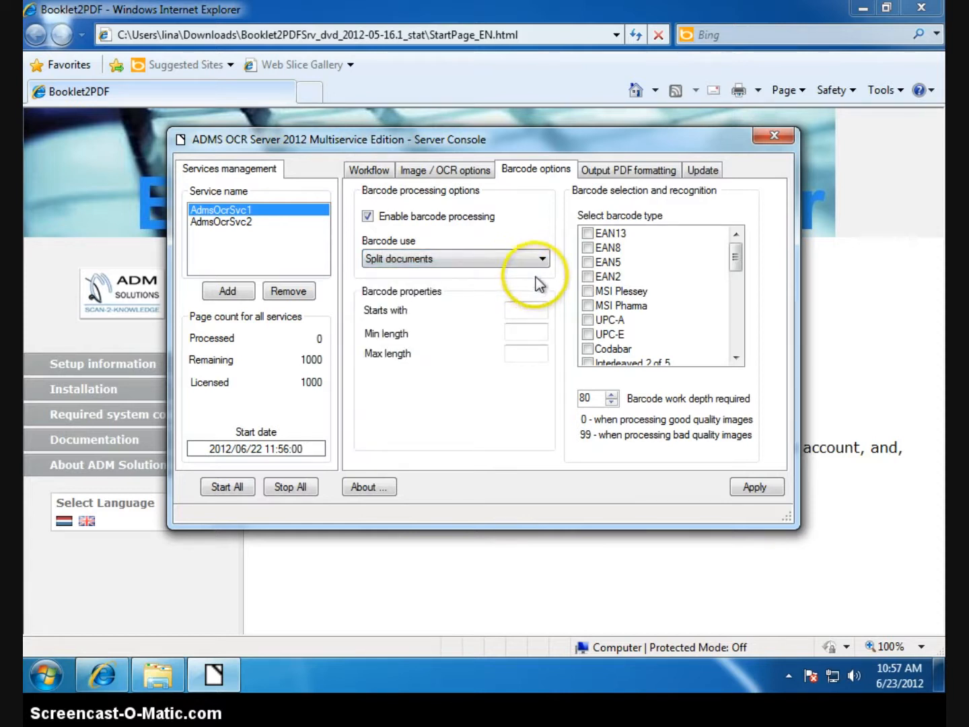
# Try the Rename documents and Split and rename (1 barcode) uses, and set AdmsOcrSvc1's barcode use to Split and rename (2 barcodes)
pyautogui.click(538, 267)
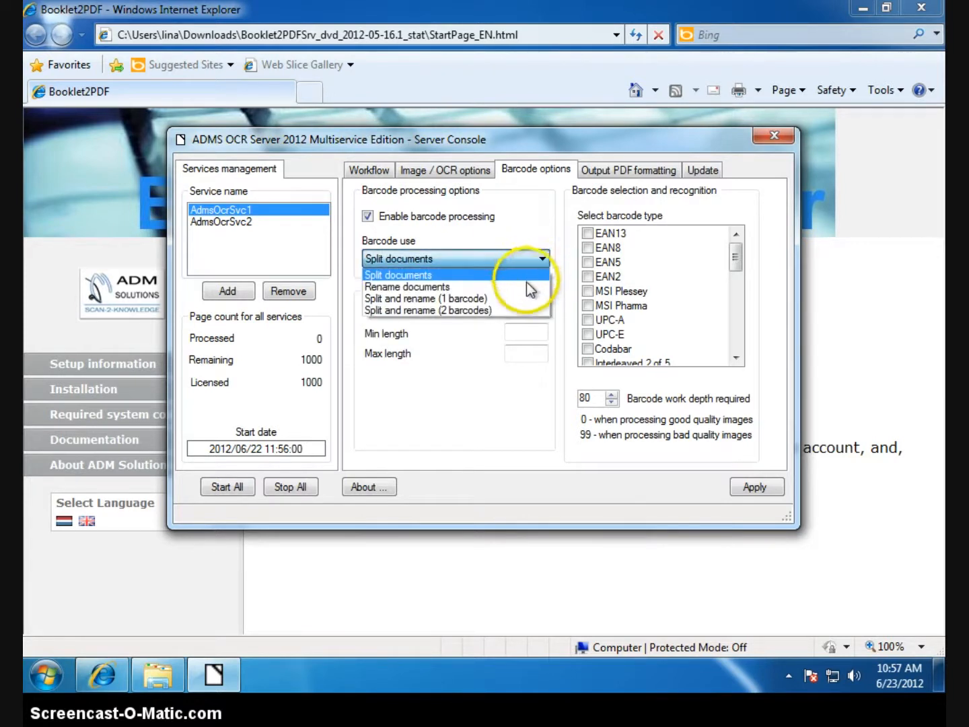
pyautogui.click(526, 288)
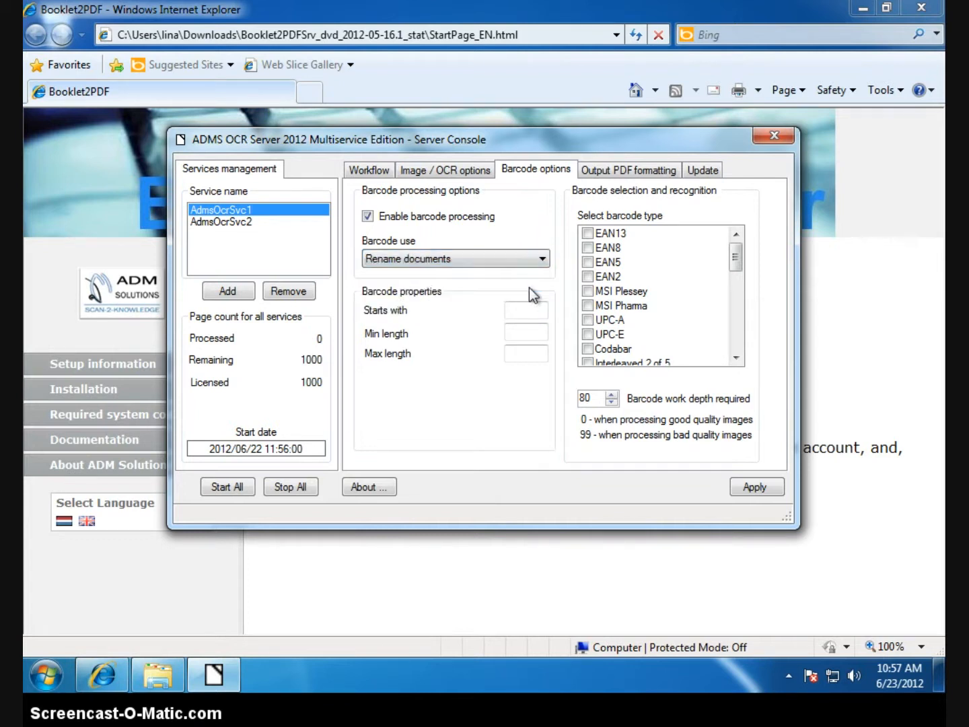
pyautogui.click(543, 265)
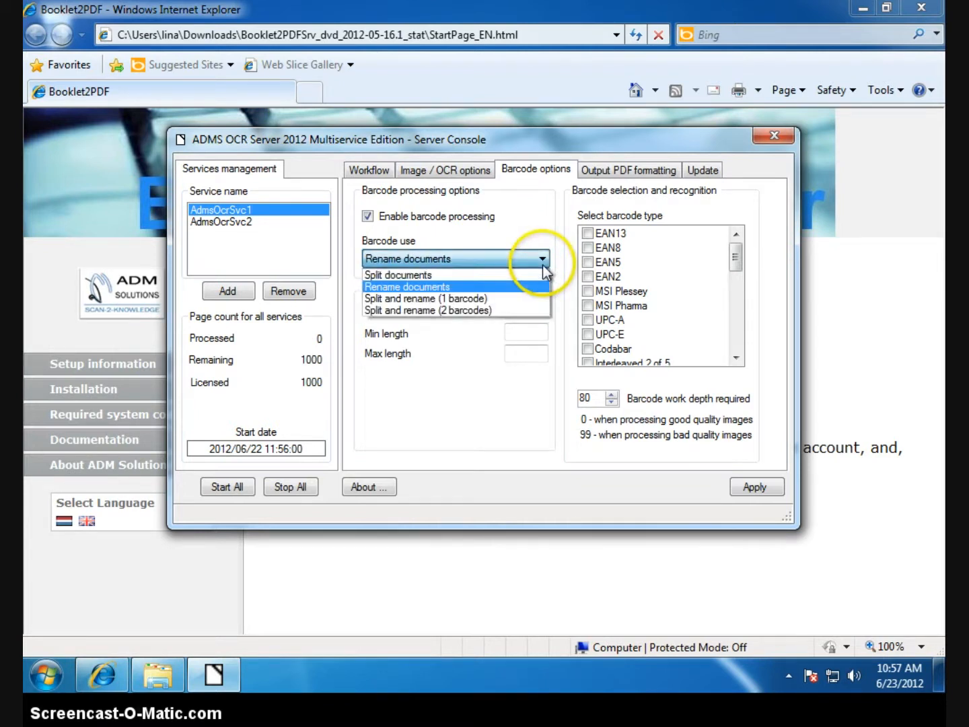
pyautogui.click(537, 299)
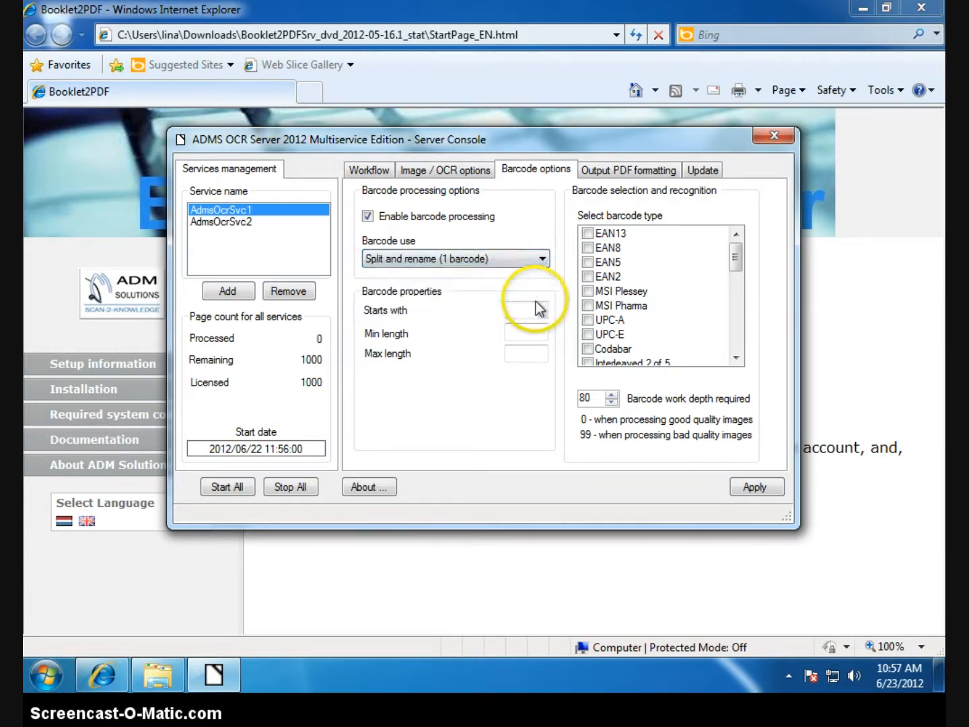
pyautogui.click(543, 265)
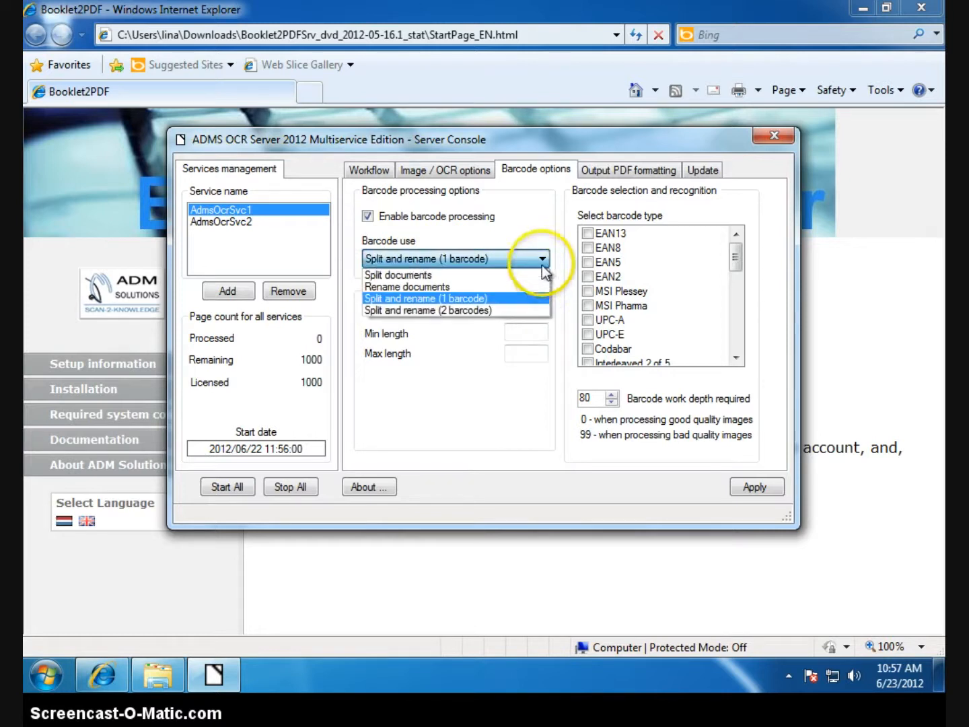
pyautogui.click(505, 312)
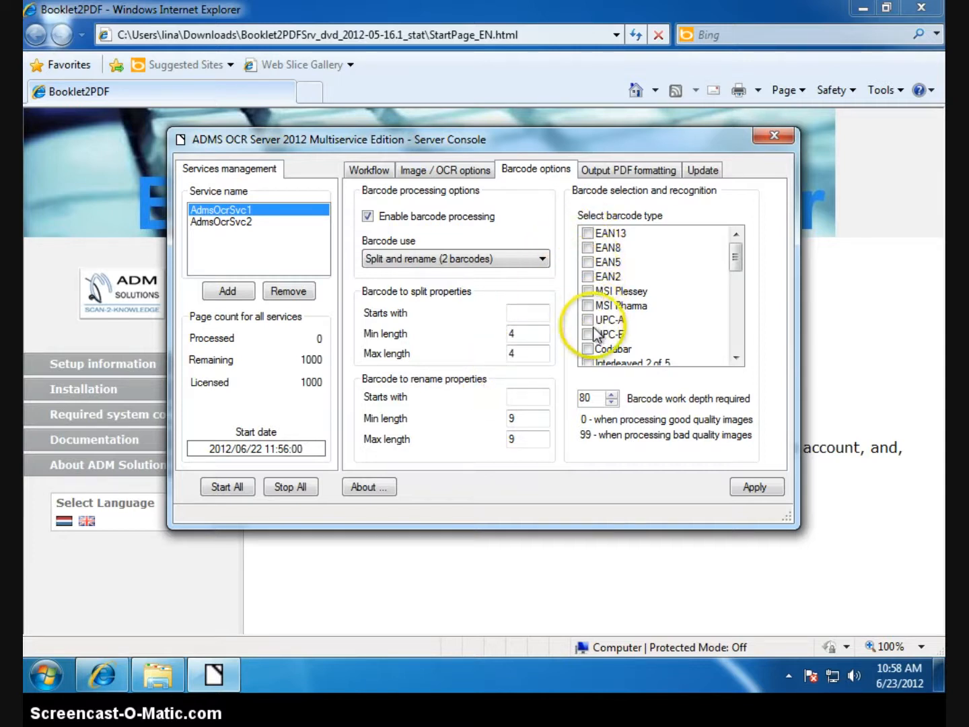
# Look through the selectable barcode types and set the required barcode work depth to 79
pyautogui.click(736, 293)
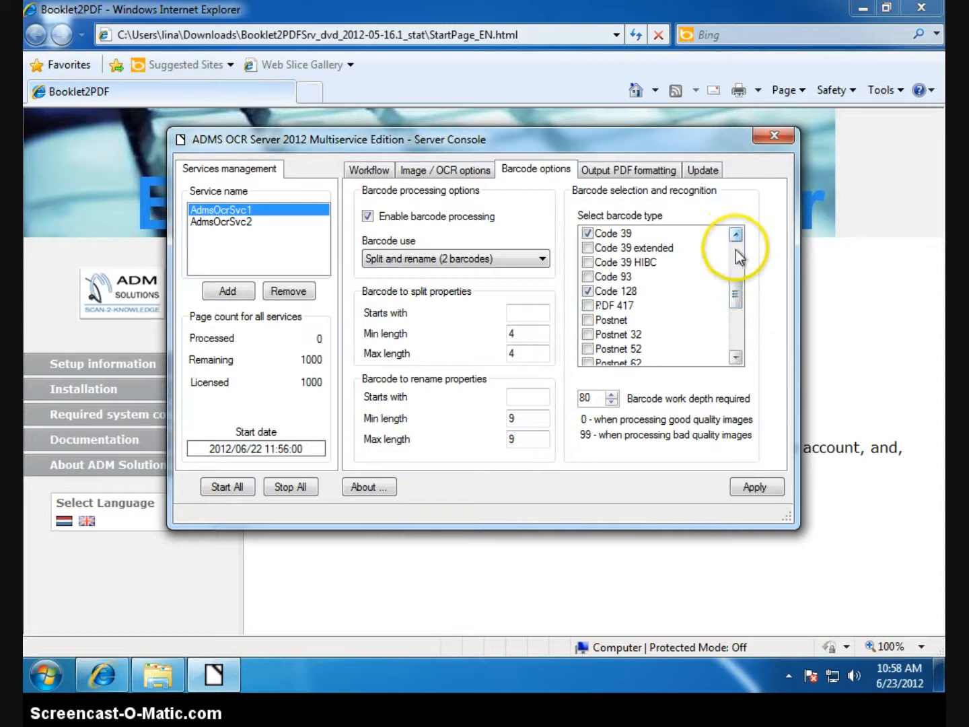
pyautogui.click(611, 395)
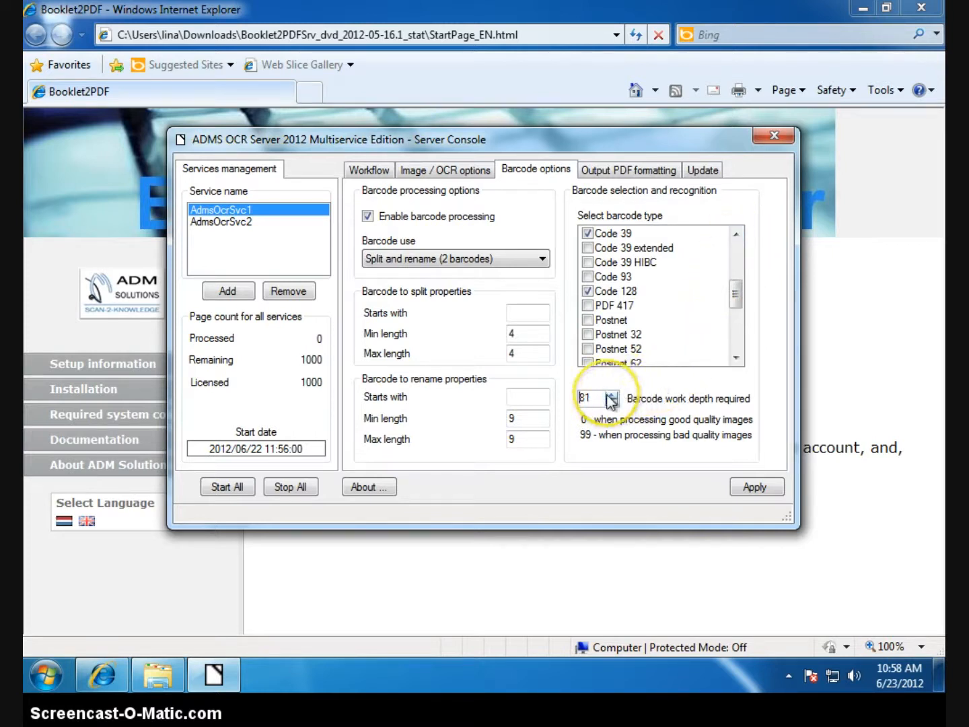
pyautogui.click(611, 395)
pyautogui.click(612, 395)
pyautogui.click(613, 404)
pyautogui.click(614, 404)
pyautogui.click(614, 404)
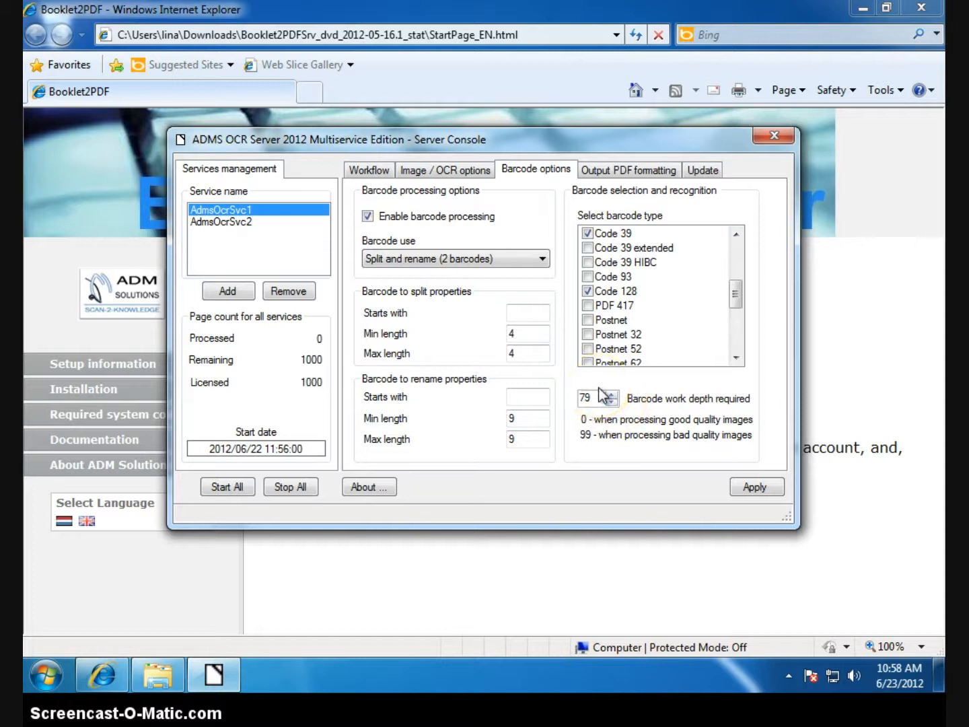
# Try PDF 1.5 as AdmsOcrSvc1's output PDF version and try the PDF A option
pyautogui.click(606, 175)
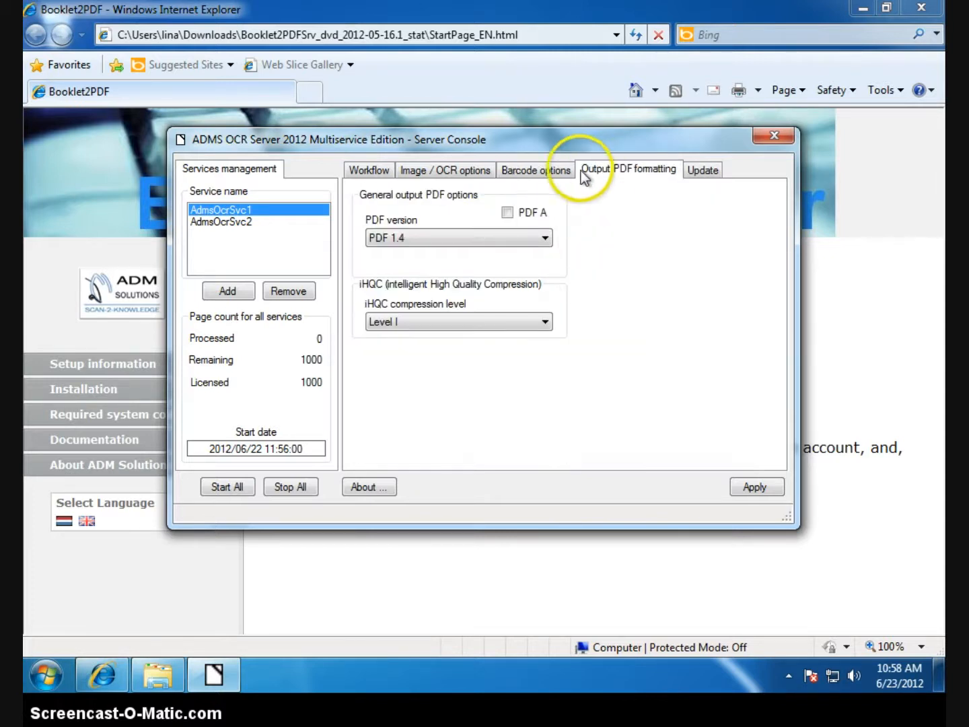
pyautogui.click(474, 233)
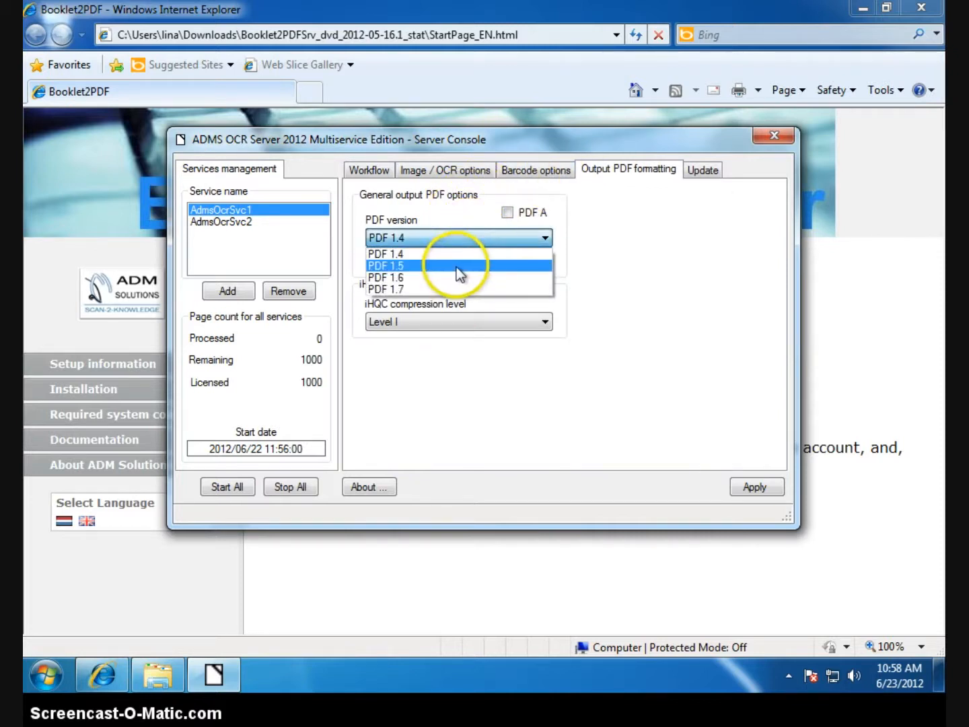
pyautogui.click(458, 265)
pyautogui.click(457, 243)
pyautogui.click(456, 244)
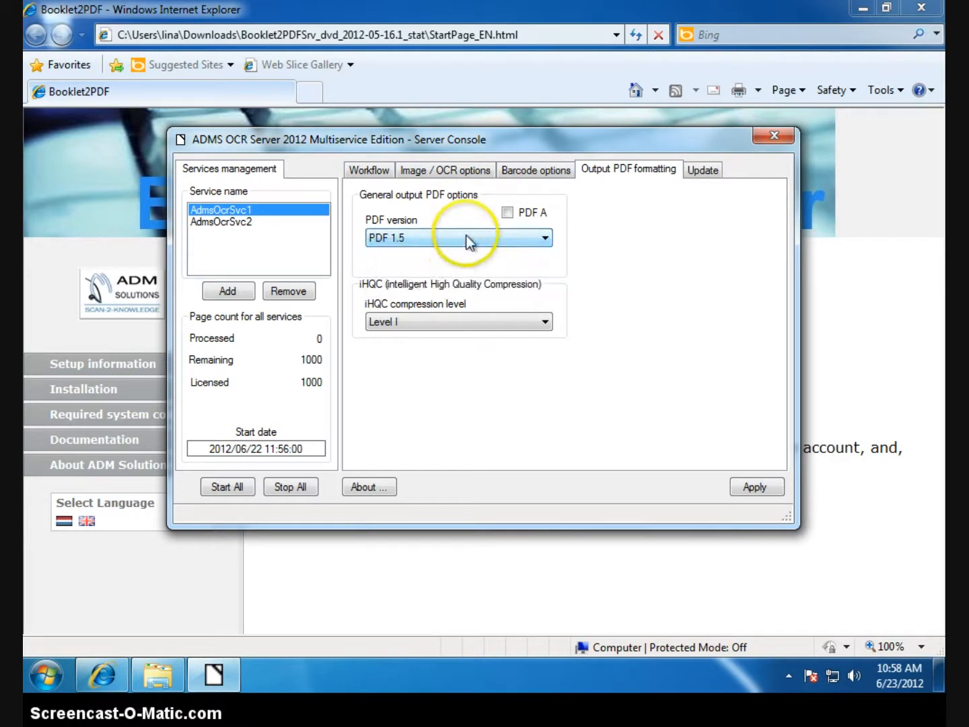
pyautogui.click(508, 213)
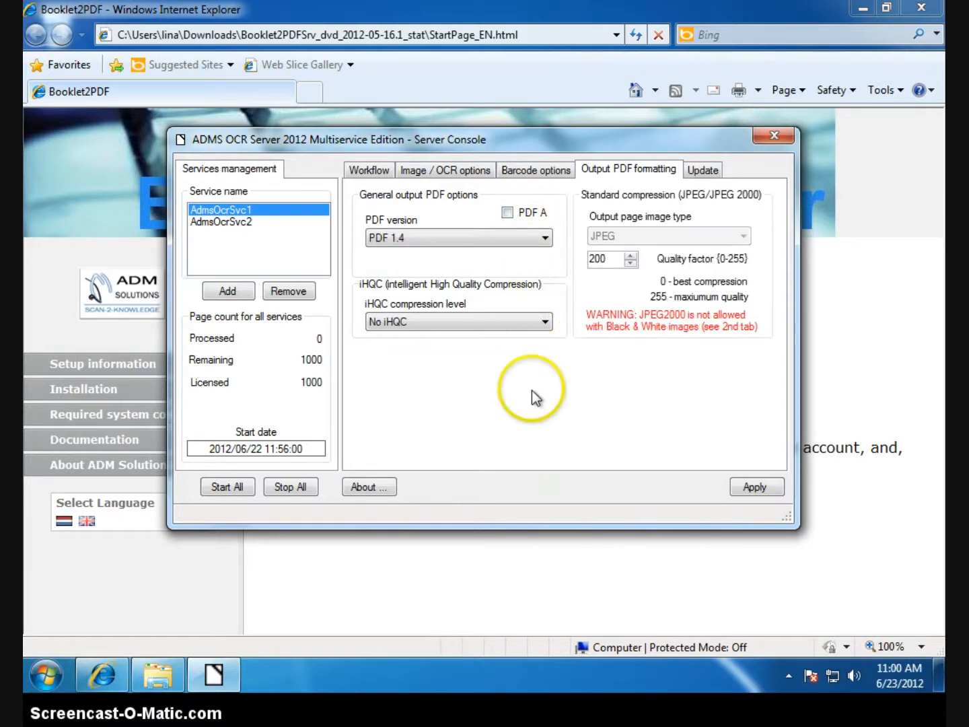
# Set AdmsOcrSvc1's iHQC compression level to No iHQC, trying Level I in between, and view the standard compression options
pyautogui.click(540, 324)
pyautogui.click(531, 353)
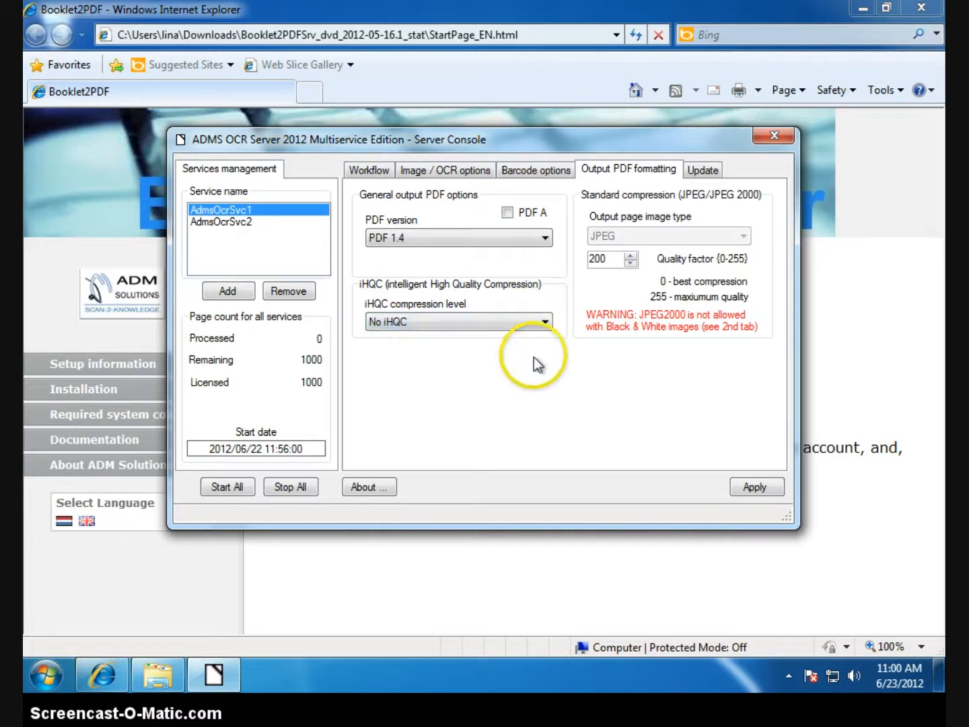
pyautogui.click(528, 321)
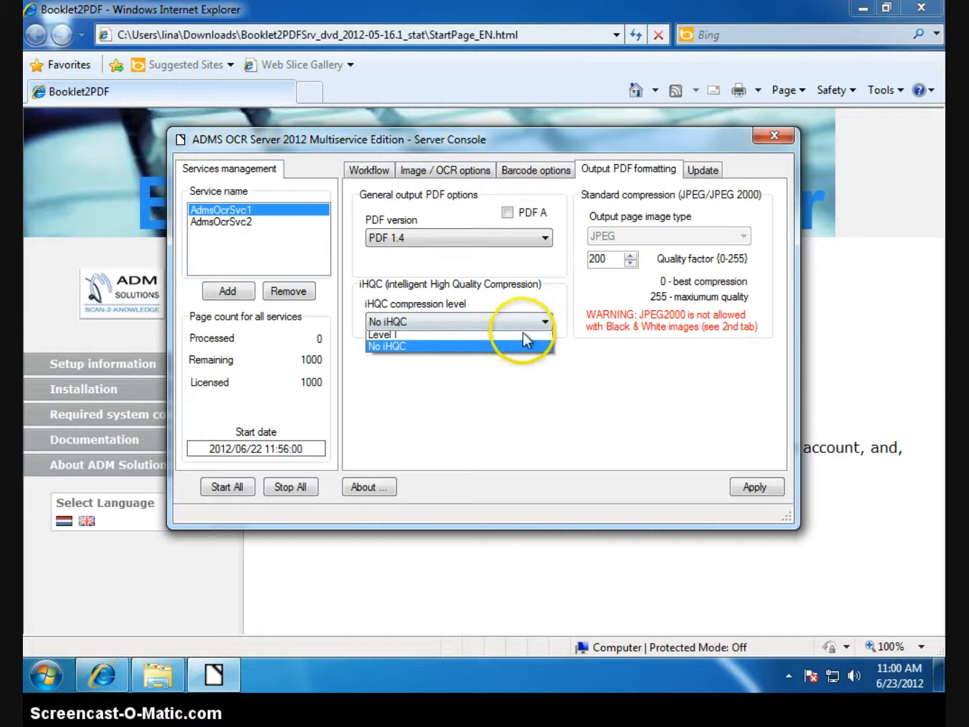
pyautogui.click(523, 333)
pyautogui.click(551, 326)
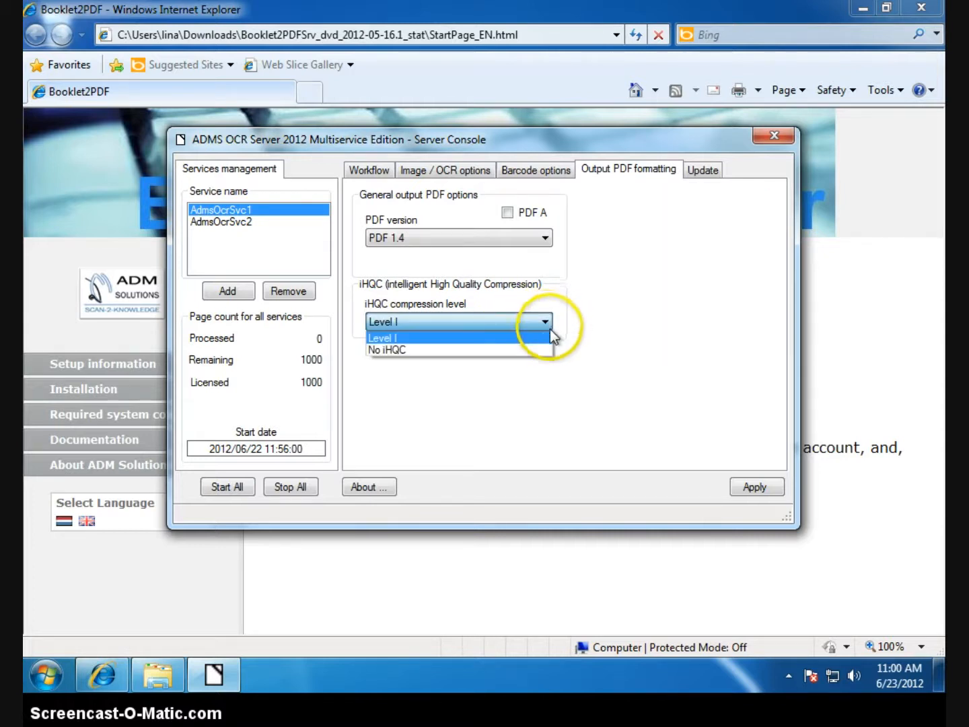
pyautogui.click(528, 350)
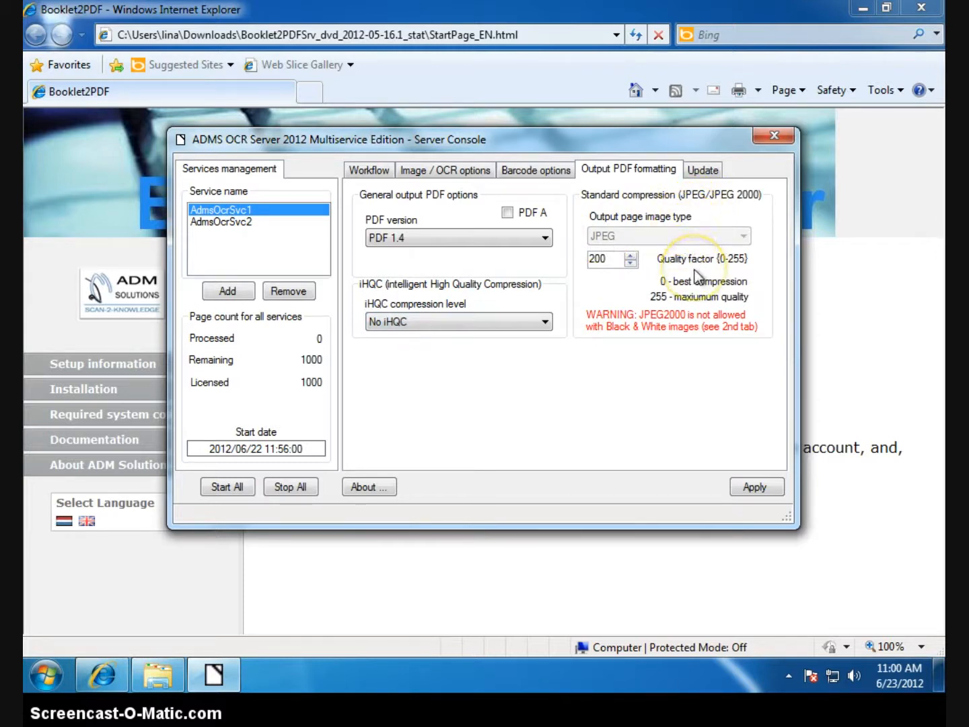
# Check the update status of the services and open the product's version and copyright information
pyautogui.click(703, 172)
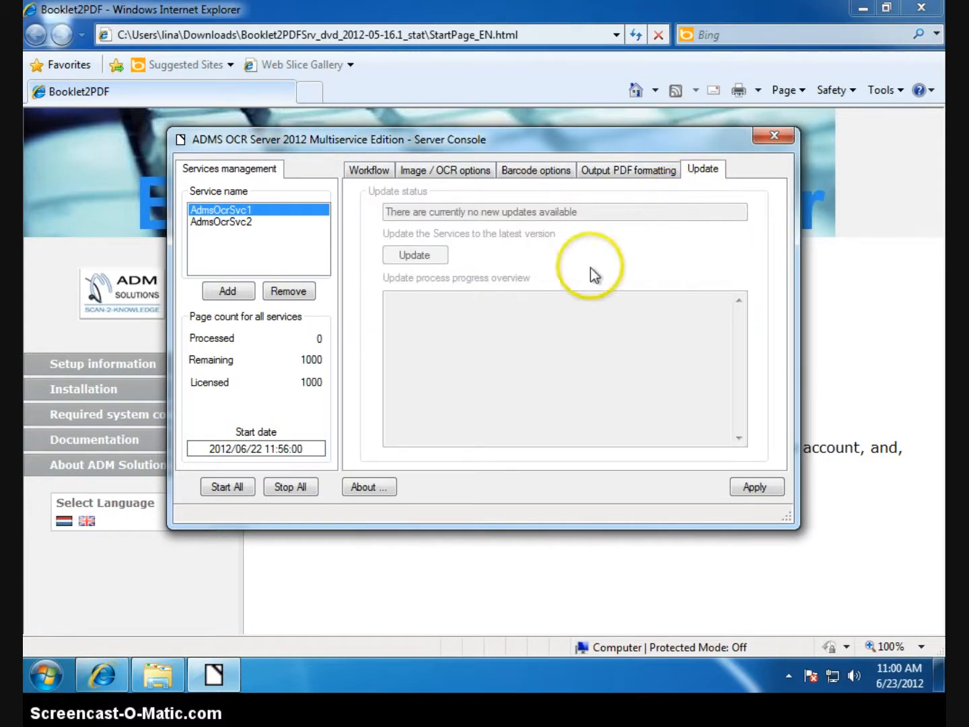
pyautogui.click(372, 486)
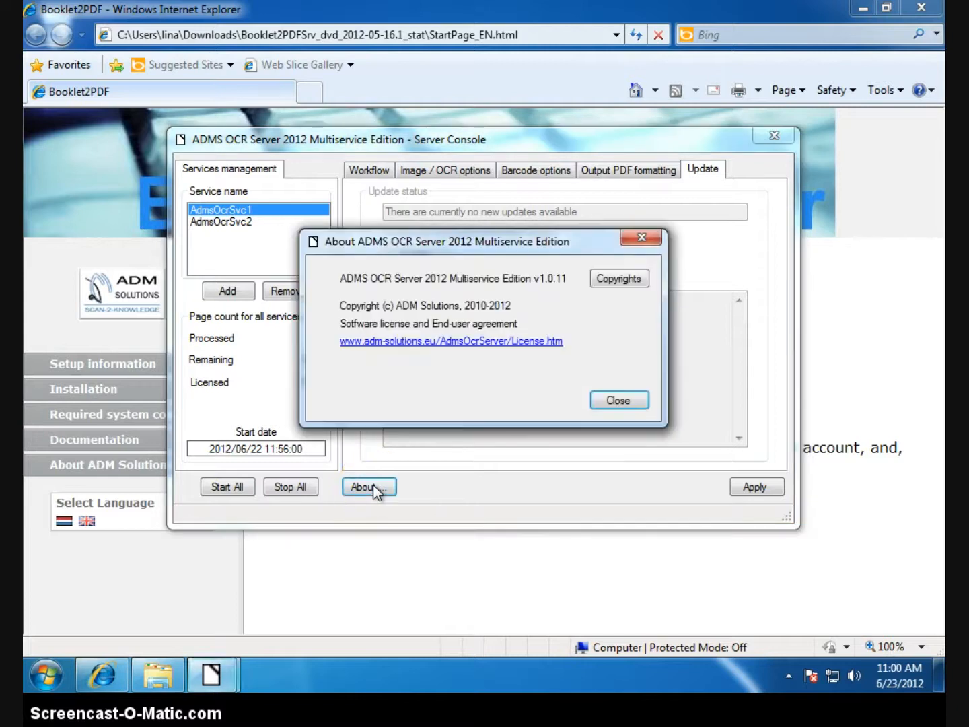